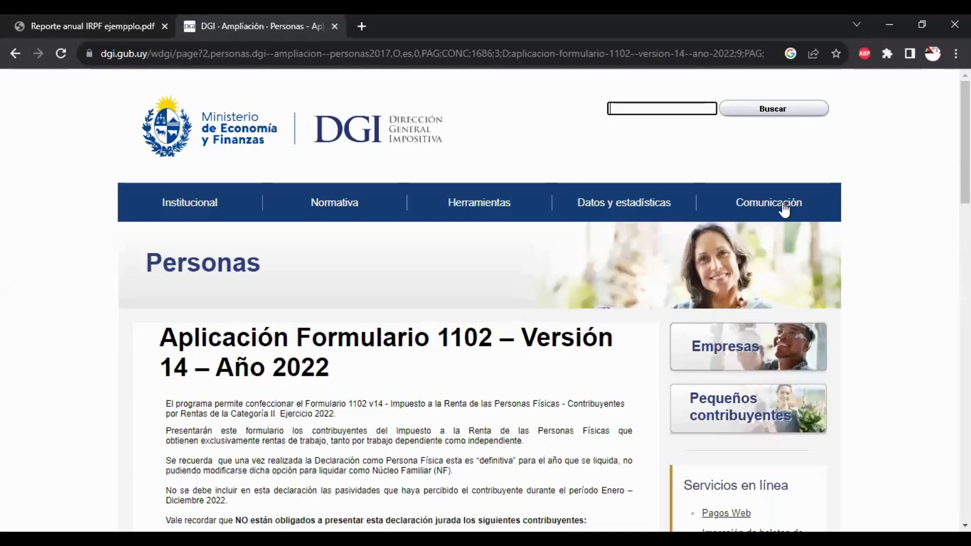
{"action": "scroll", "coordinate": [480, 303], "scroll_direction": "down", "scroll_amount": 6}
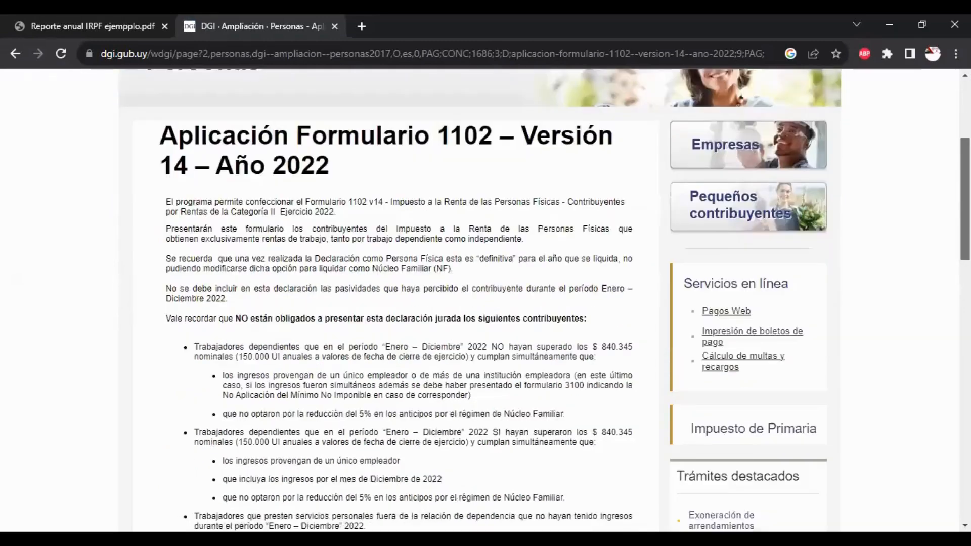
{"action": "scroll", "coordinate": [480, 303], "scroll_direction": "up", "scroll_amount": 3}
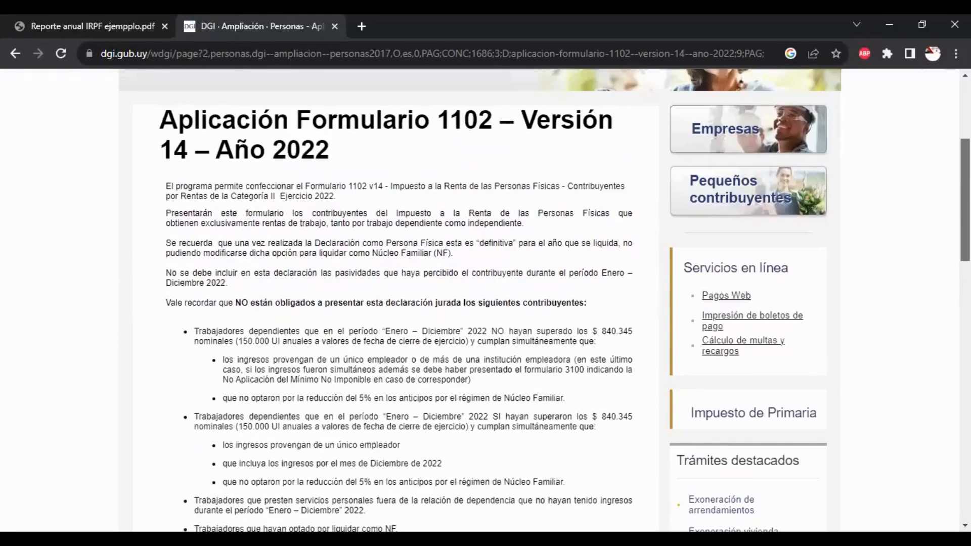
{"action": "scroll", "coordinate": [480, 303], "scroll_direction": "up", "scroll_amount": 3}
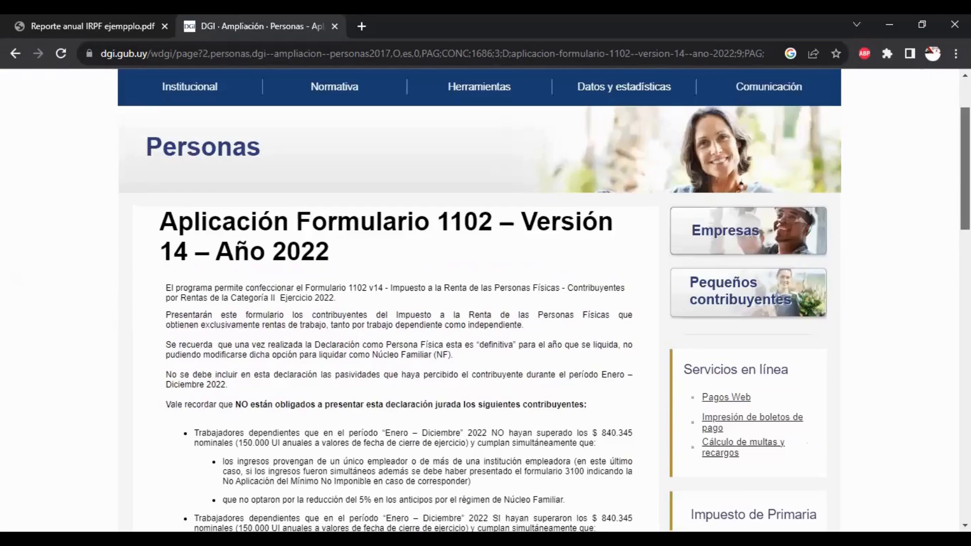
{"action": "scroll", "coordinate": [480, 303], "scroll_direction": "down", "scroll_amount": 3}
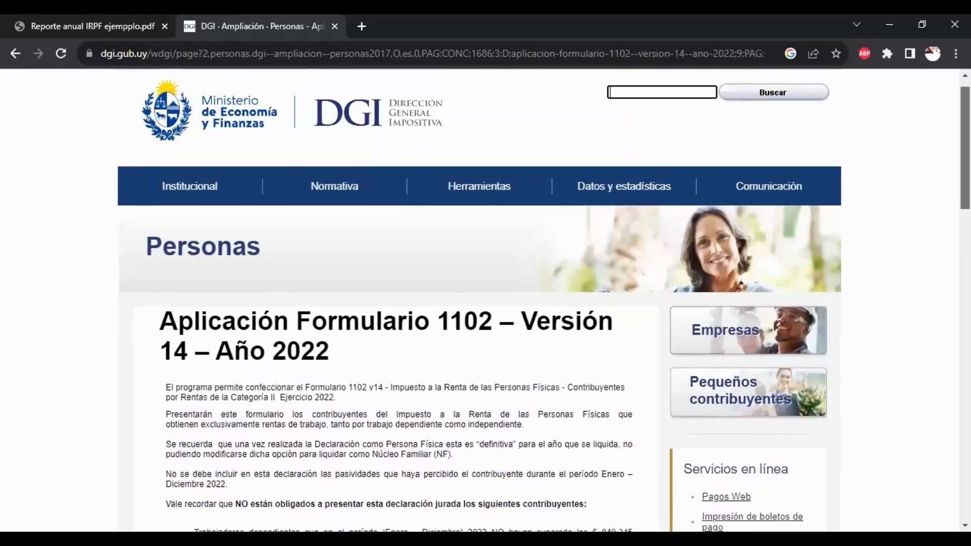
{"action": "scroll", "coordinate": [480, 303], "scroll_direction": "down", "scroll_amount": 3}
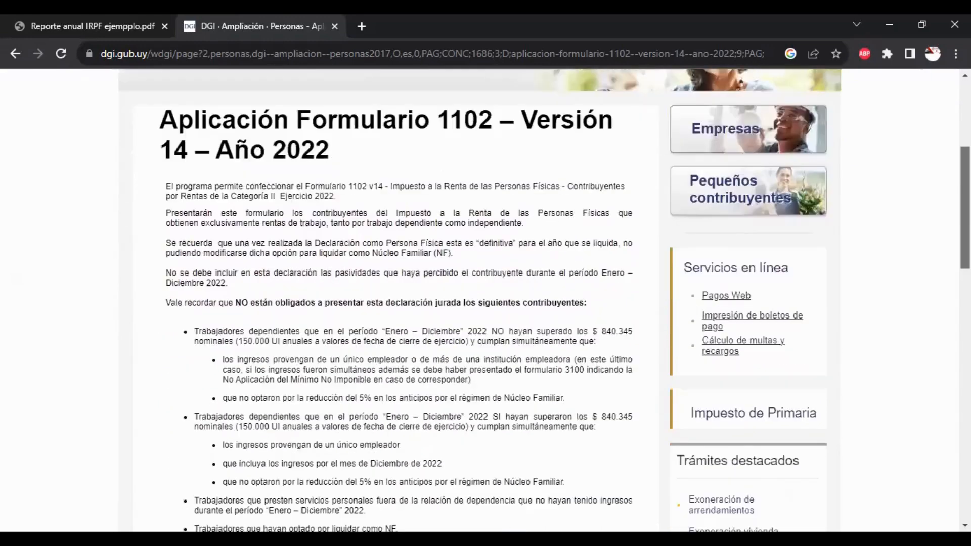
{"action": "scroll", "coordinate": [480, 303], "scroll_direction": "down", "scroll_amount": 3}
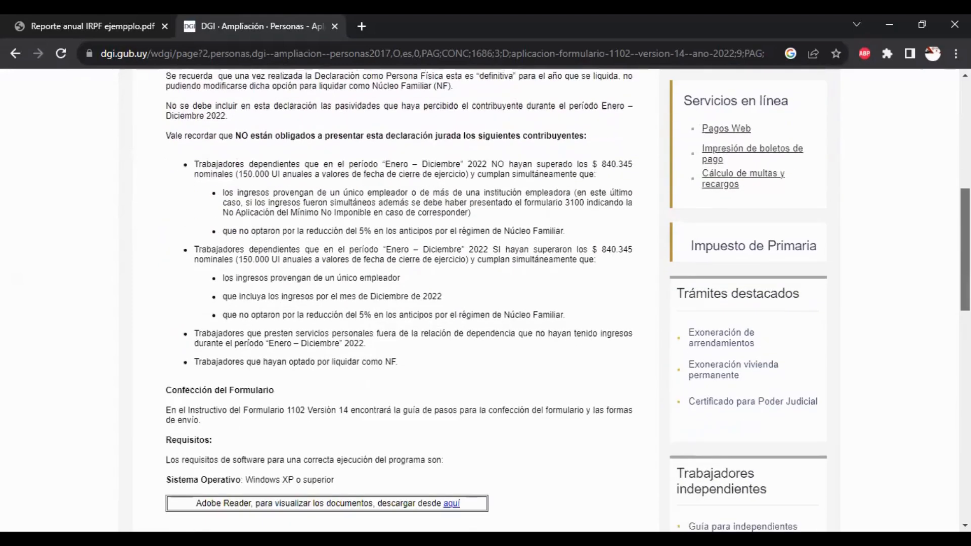
{"action": "scroll", "coordinate": [480, 304], "scroll_direction": "up", "scroll_amount": 4}
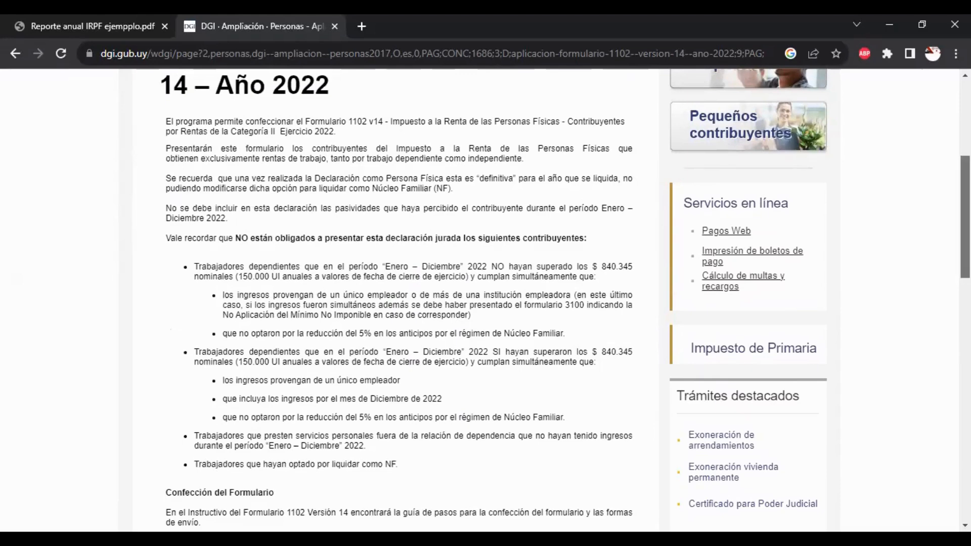
{"action": "scroll", "coordinate": [965, 217], "scroll_direction": "down", "scroll_amount": 1}
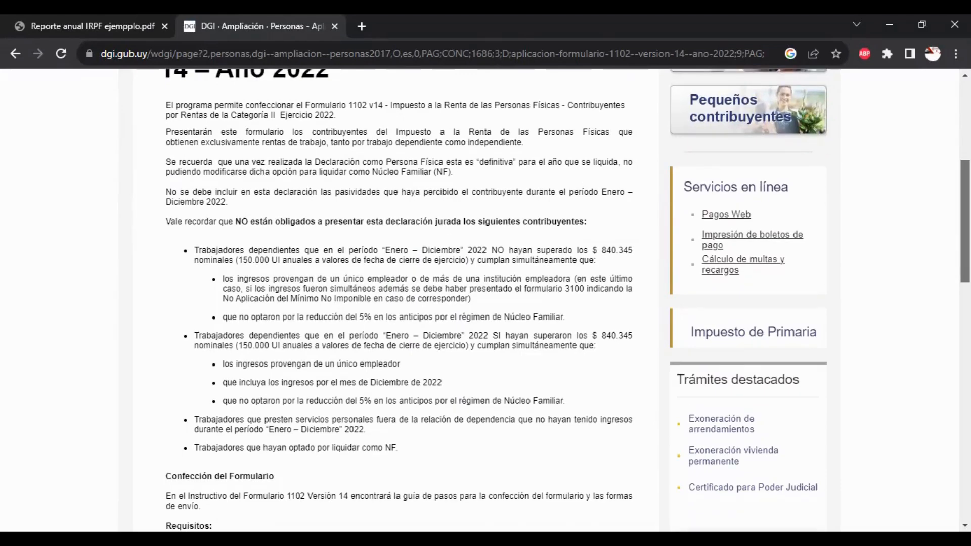
{"action": "scroll", "coordinate": [405, 300], "scroll_direction": "down", "scroll_amount": 1}
{"action": "scroll", "coordinate": [567, 301], "scroll_direction": "down", "scroll_amount": 1}
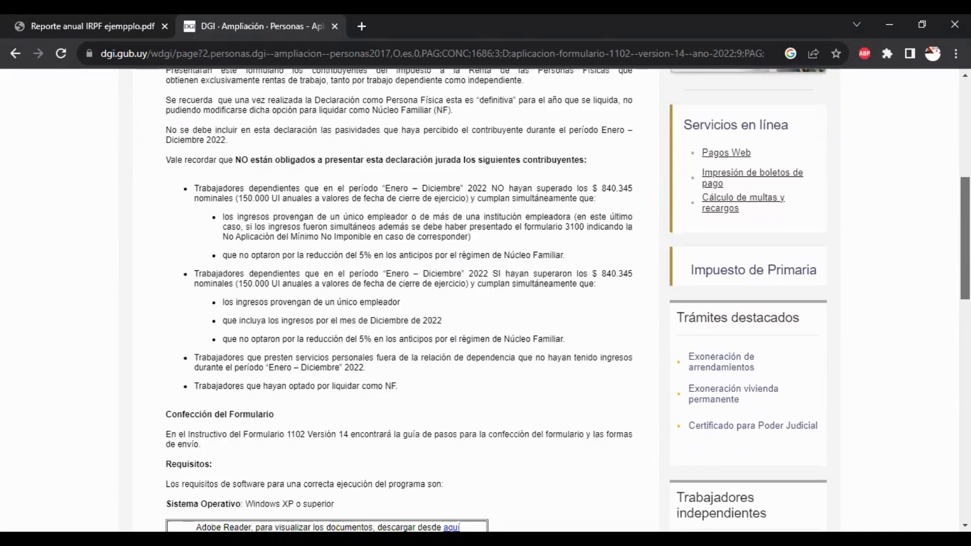
{"action": "scroll", "coordinate": [404, 300], "scroll_direction": "down", "scroll_amount": 1}
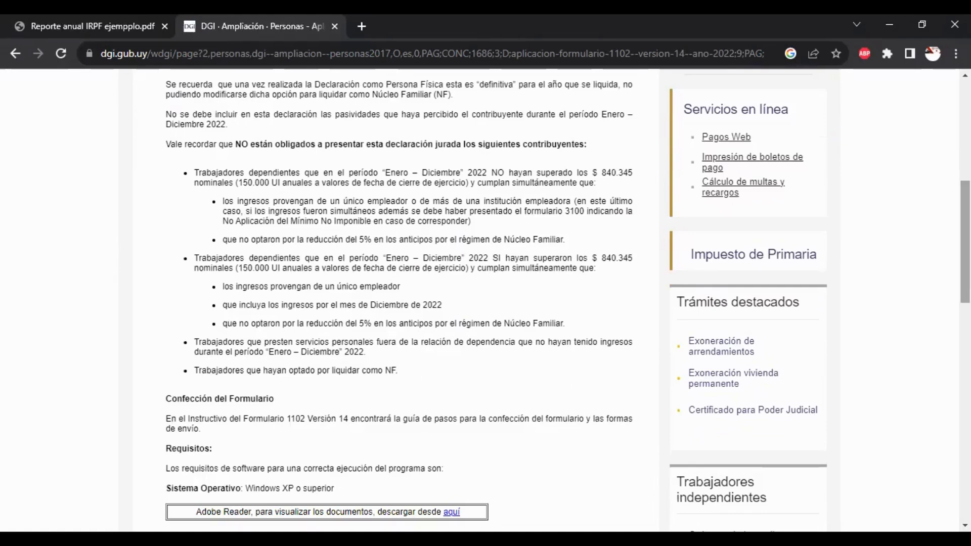
{"action": "scroll", "coordinate": [399, 301], "scroll_direction": "down", "scroll_amount": 1}
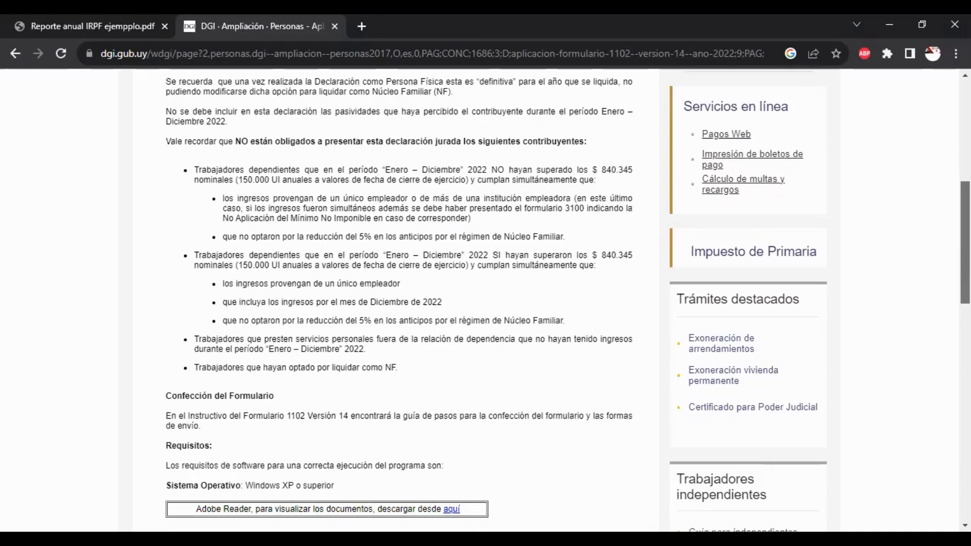
{"action": "scroll", "coordinate": [399, 300], "scroll_direction": "down", "scroll_amount": 3}
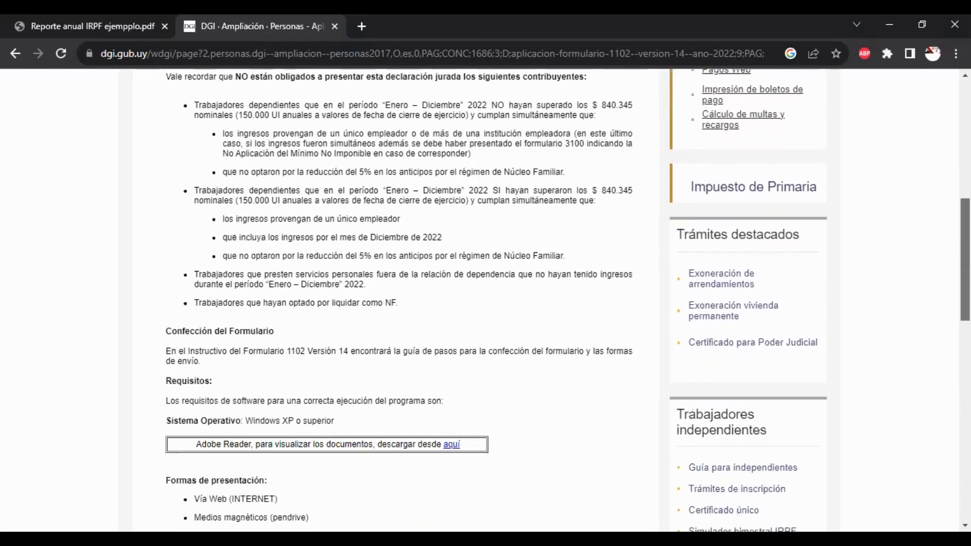
{"action": "scroll", "coordinate": [400, 300], "scroll_direction": "down", "scroll_amount": 1}
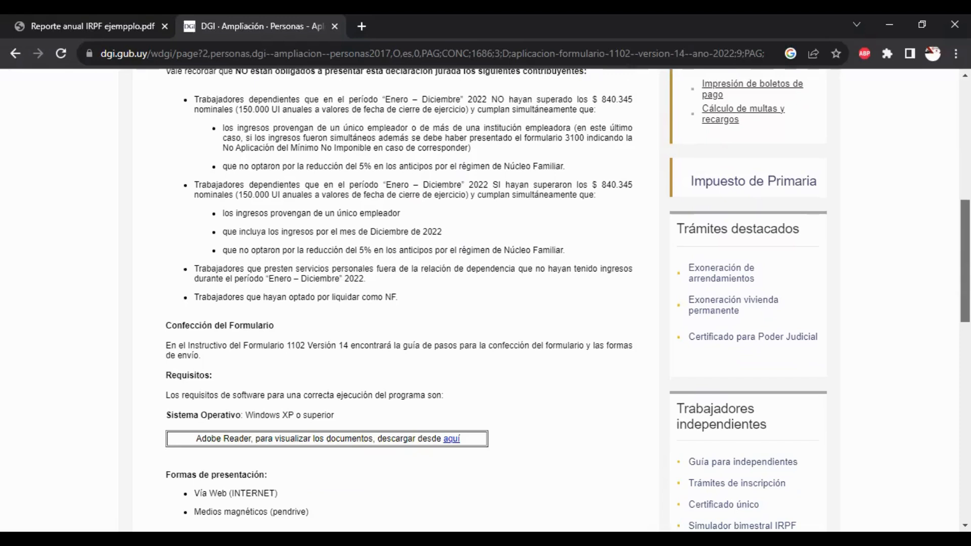
{"action": "left_click_drag", "start_coordinate": [965, 261], "coordinate": [964, 346]}
{"action": "scroll", "coordinate": [629, 226], "scroll_direction": "up", "scroll_amount": 7}
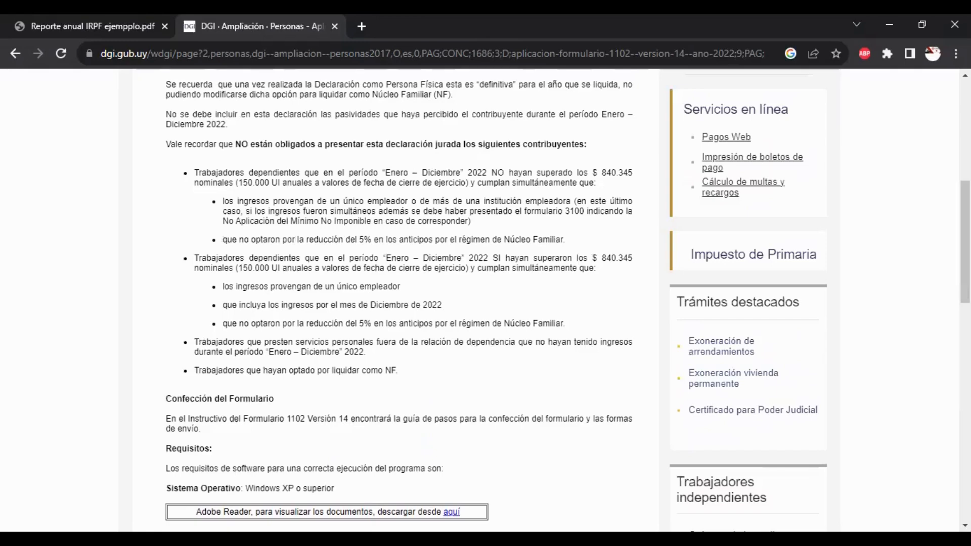
{"action": "scroll", "coordinate": [485, 300], "scroll_direction": "down", "scroll_amount": 5}
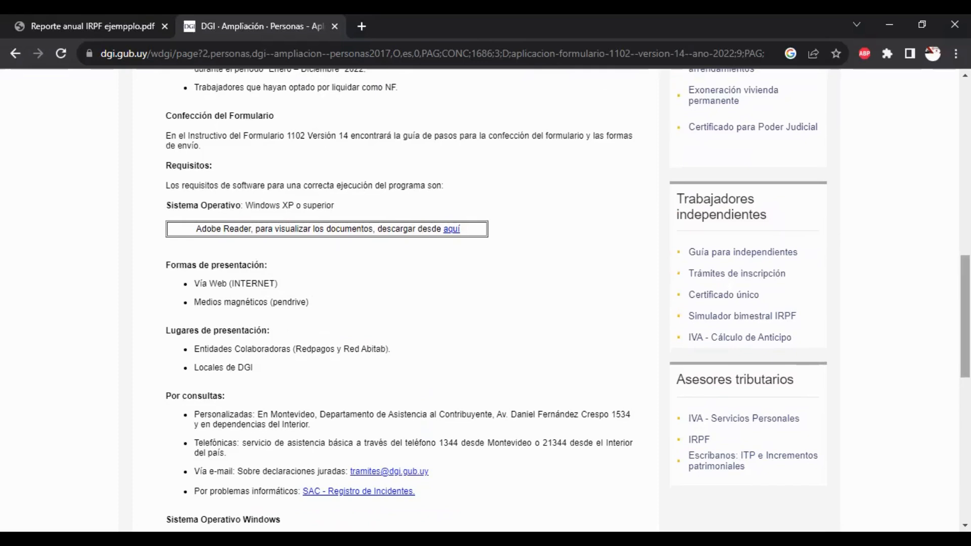
Download the Formulario 1102 Versión v14 Windows installer (exe) from the DGI page
{"action": "scroll", "coordinate": [485, 300], "scroll_direction": "down", "scroll_amount": 2}
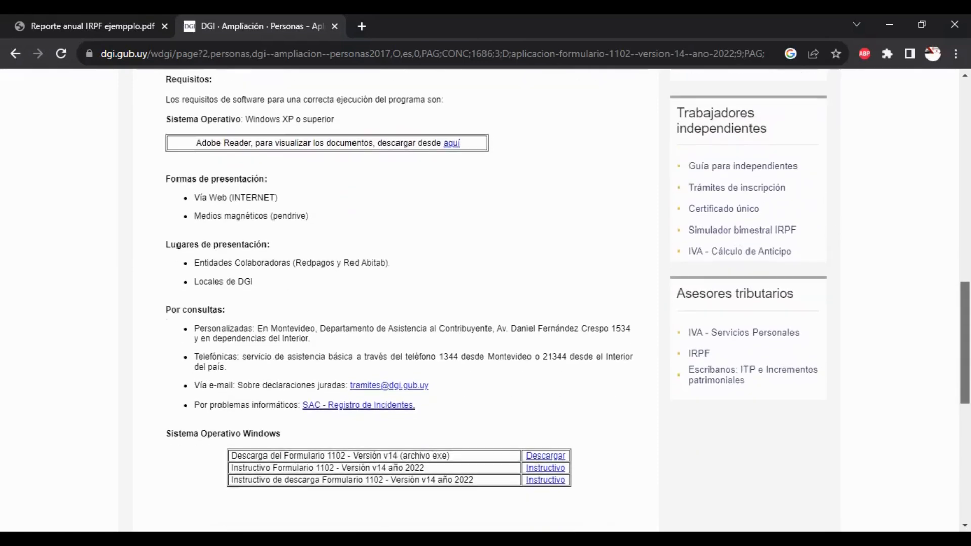
{"action": "scroll", "coordinate": [485, 300], "scroll_direction": "down", "scroll_amount": 1}
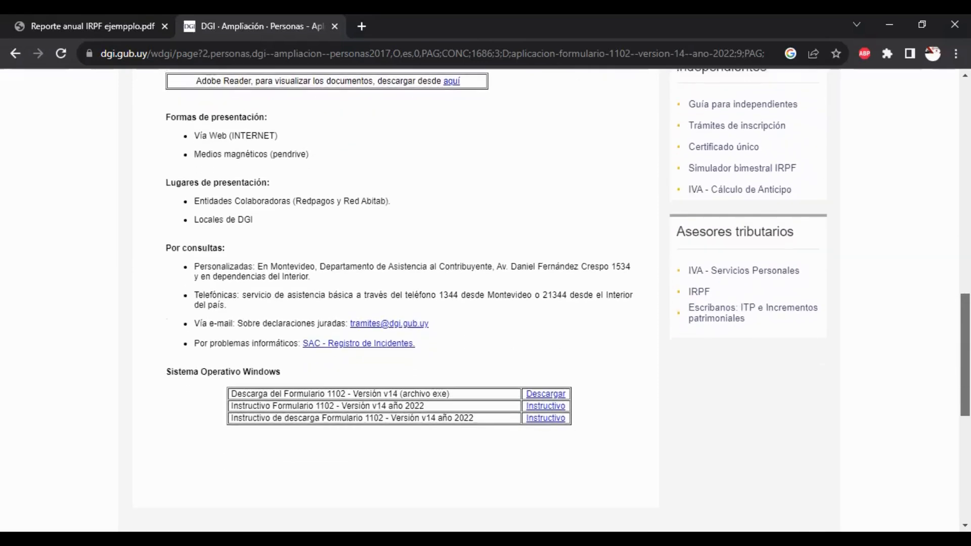
{"action": "scroll", "coordinate": [486, 300], "scroll_direction": "down", "scroll_amount": 1}
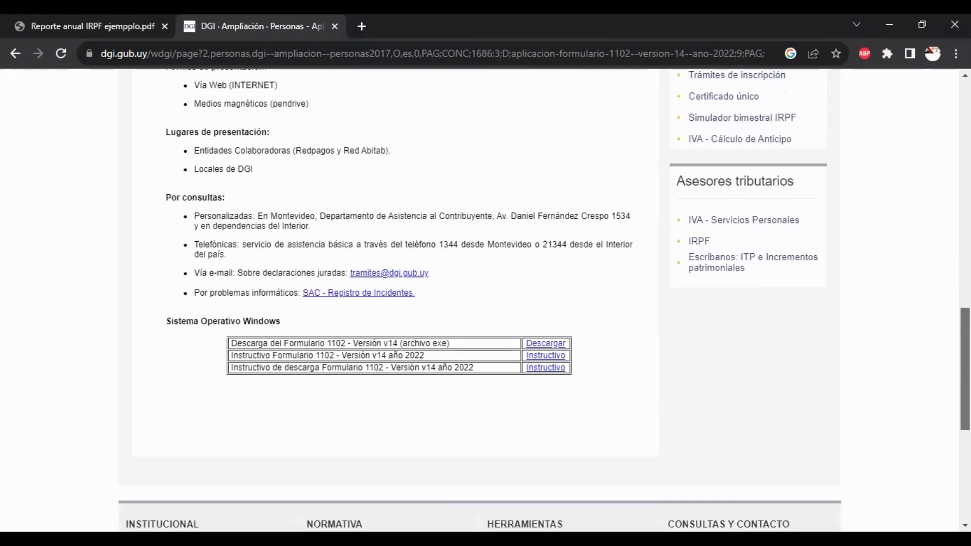
{"action": "scroll", "coordinate": [486, 301], "scroll_direction": "up", "scroll_amount": 1}
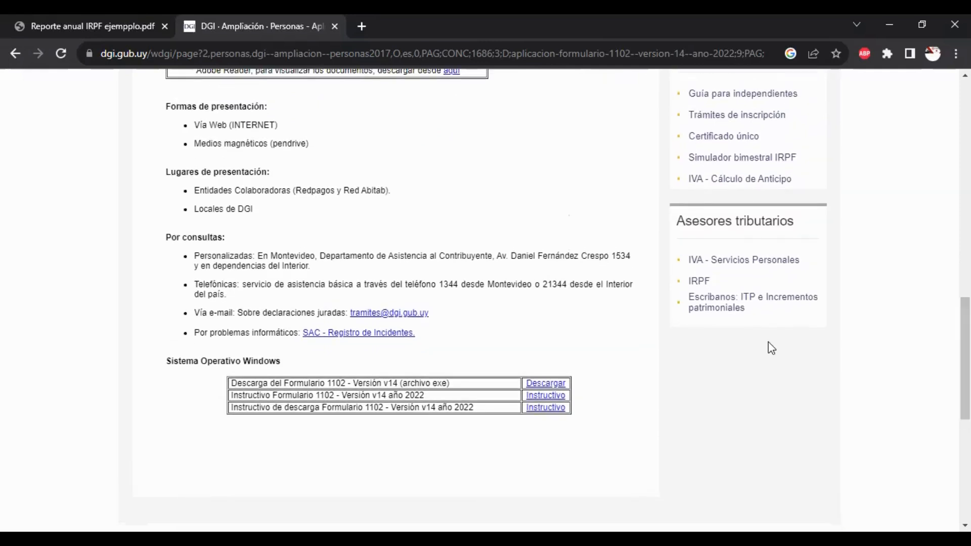
{"action": "left_click", "coordinate": [550, 388]}
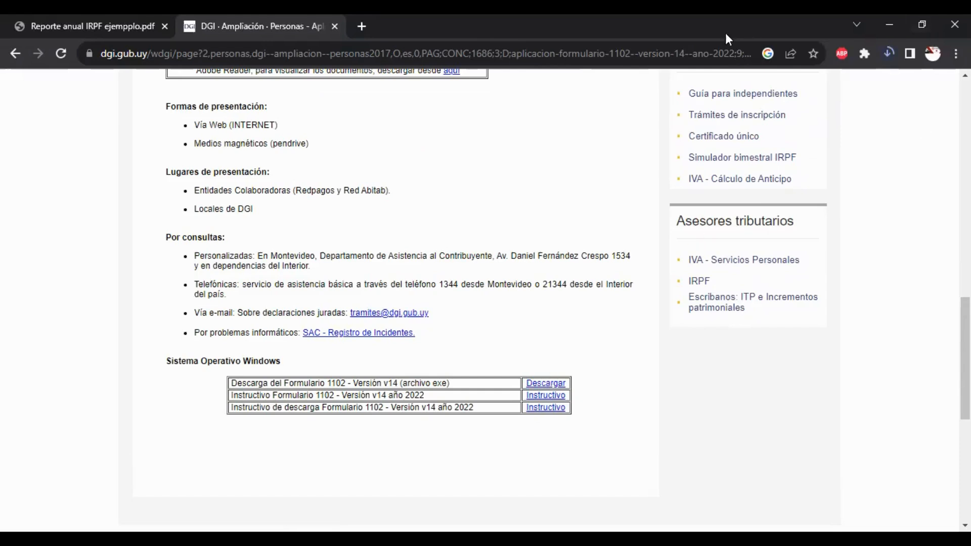
{"action": "scroll", "coordinate": [395, 298], "scroll_direction": "up", "scroll_amount": 3}
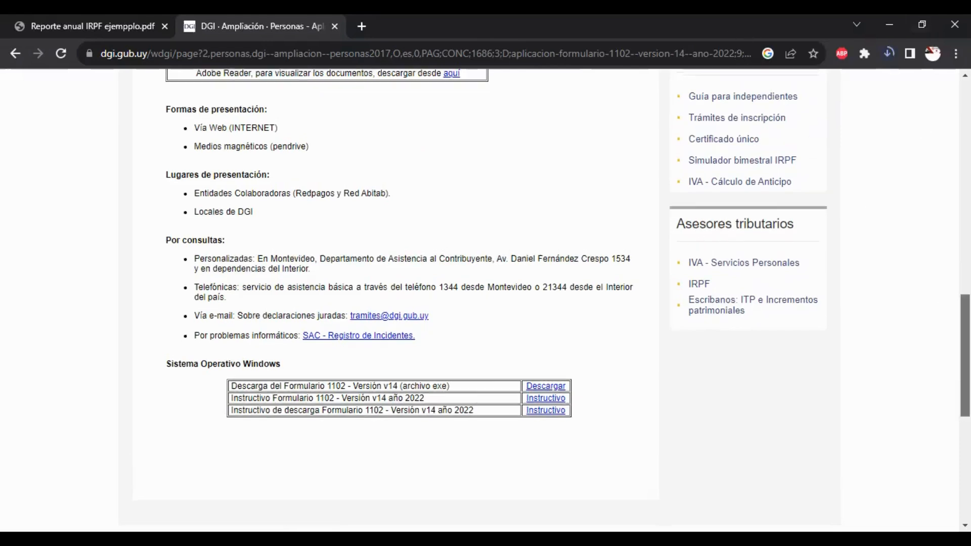
{"action": "scroll", "coordinate": [394, 298], "scroll_direction": "up", "scroll_amount": 3}
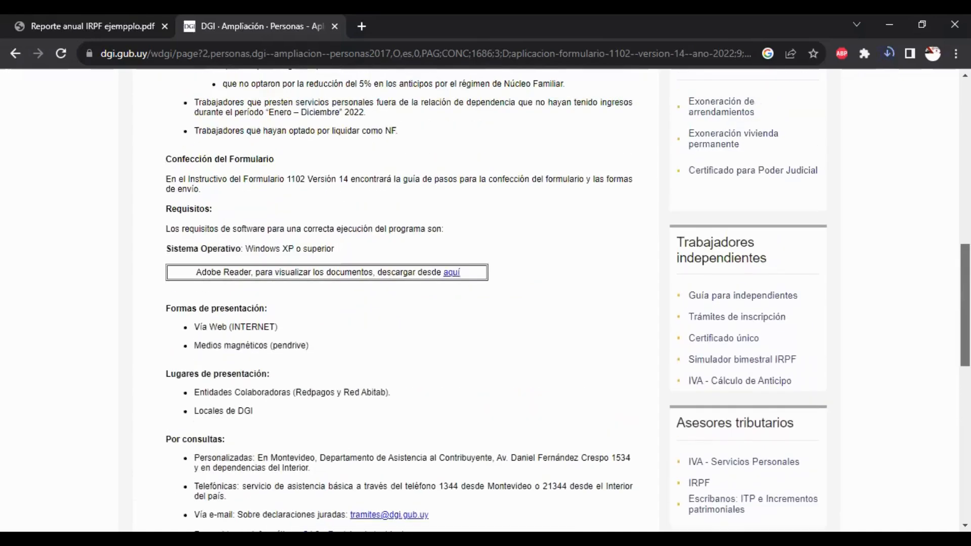
{"action": "scroll", "coordinate": [394, 298], "scroll_direction": "up", "scroll_amount": 1}
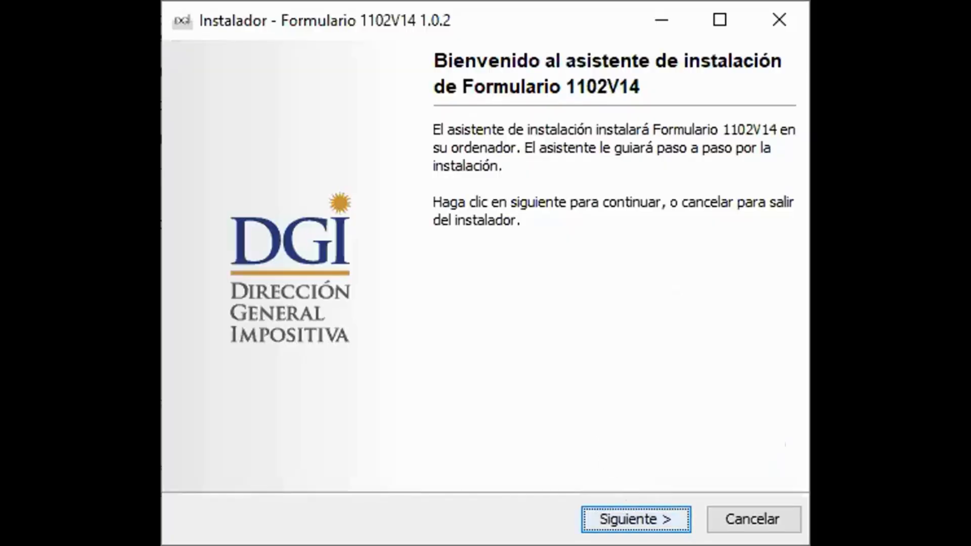
Install Formulario 1102V14 in c:\F1102V14 with the default start-menu folder and tasks
{"action": "key", "text": "Return"}
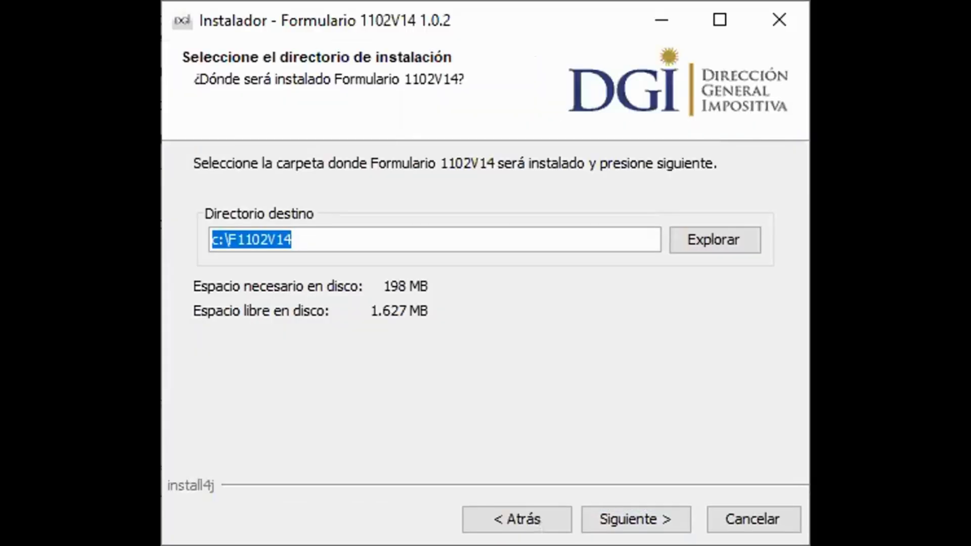
{"action": "left_click", "coordinate": [636, 519]}
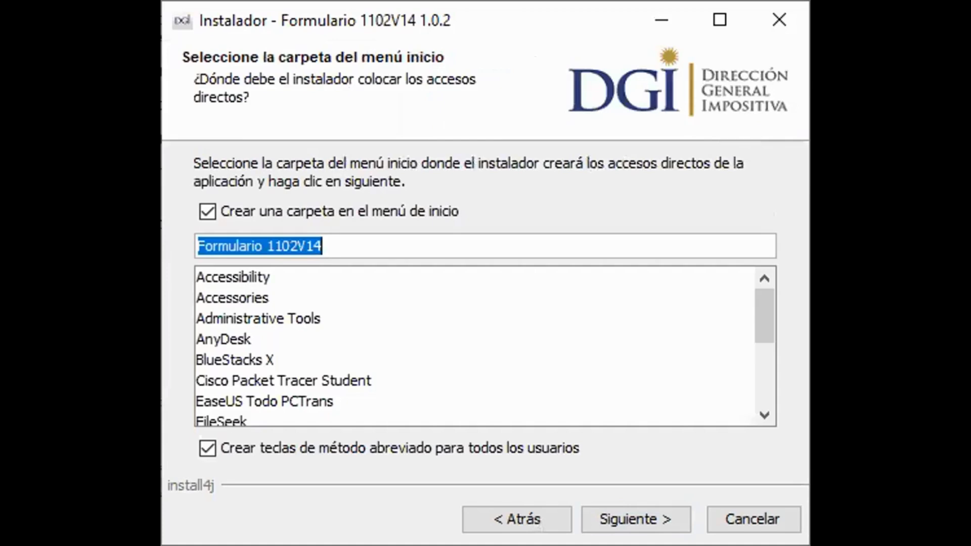
{"action": "left_click", "coordinate": [636, 519]}
{"action": "key", "text": "Return"}
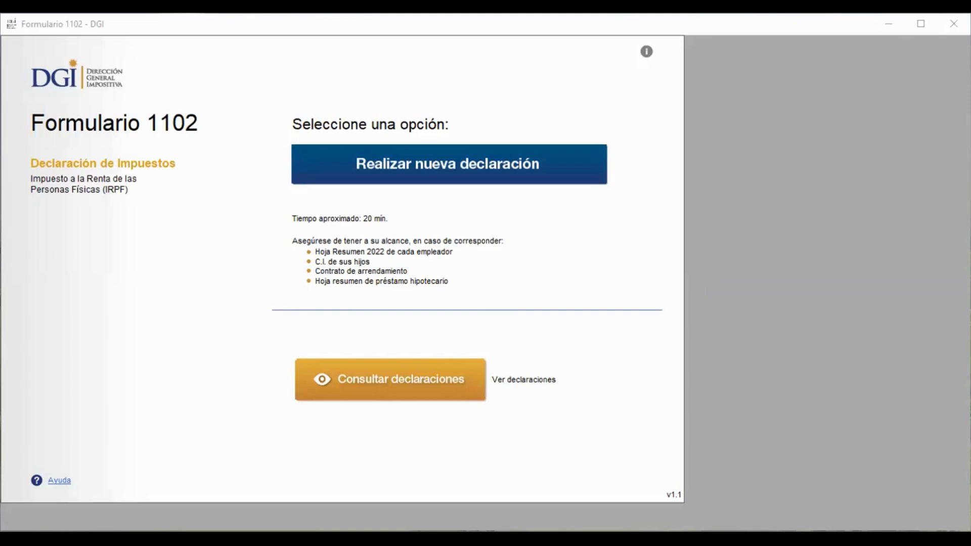
Leave the Formulario 1102 start screen and bring up the Reporte anual IRPF ejempplo.pdf report
{"action": "left_click", "coordinate": [566, 315]}
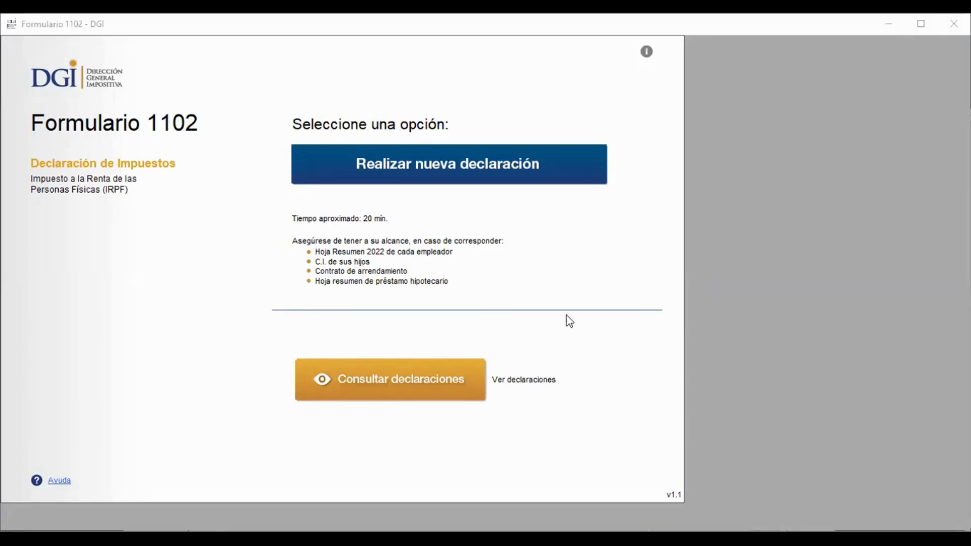
{"action": "left_click", "coordinate": [496, 395]}
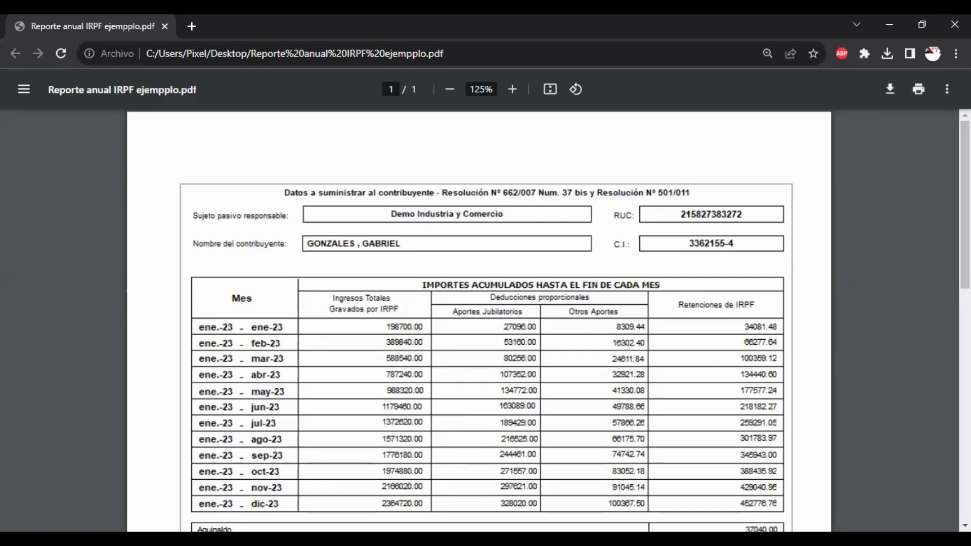
Scroll through the annual IRPF report PDF
{"action": "left_click_drag", "start_coordinate": [965, 204], "coordinate": [965, 246]}
{"action": "scroll", "coordinate": [488, 370], "scroll_direction": "up", "scroll_amount": 1}
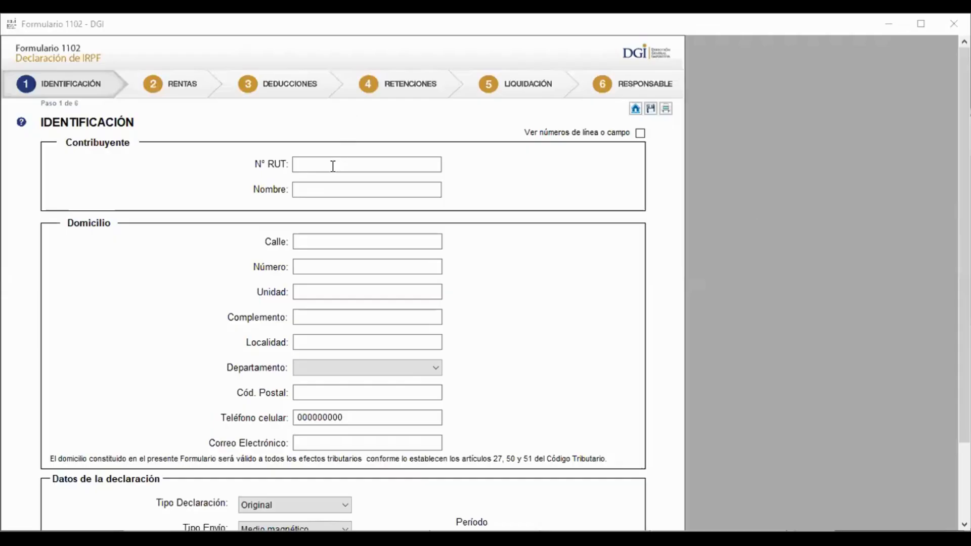
Enter the taxpayer's RUT number and full name
{"action": "left_click", "coordinate": [333, 166]}
{"action": "left_click", "coordinate": [327, 163]}
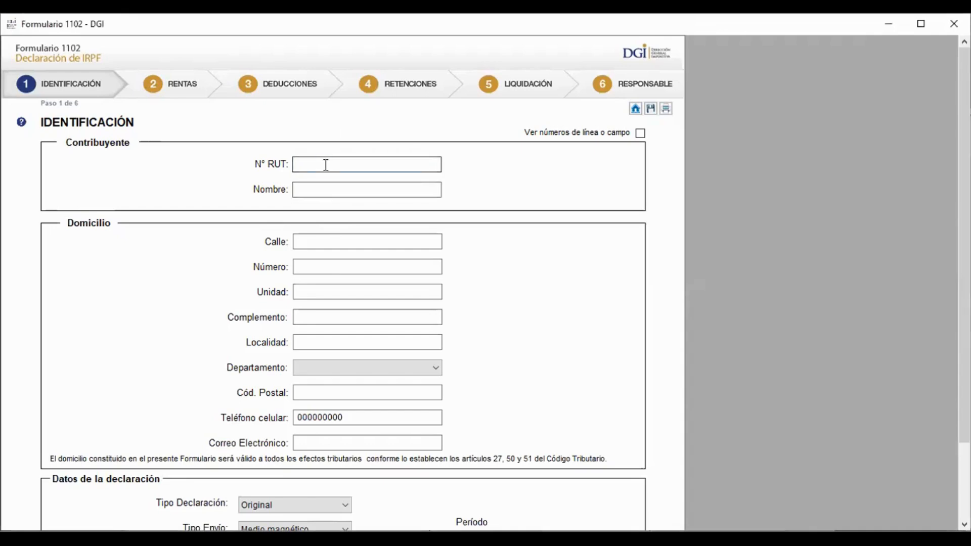
{"action": "left_click", "coordinate": [395, 187]}
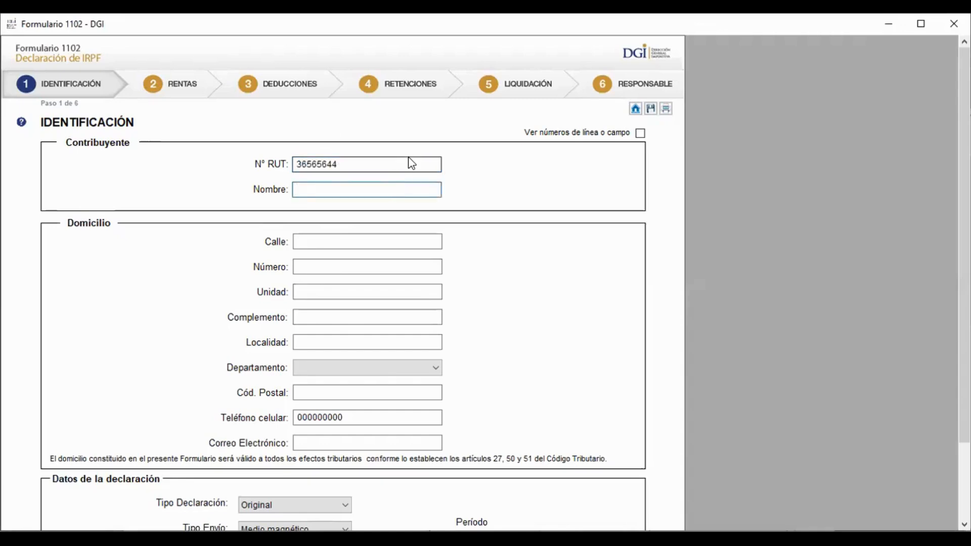
{"action": "type", "text": "PEPITO PEREZ"}
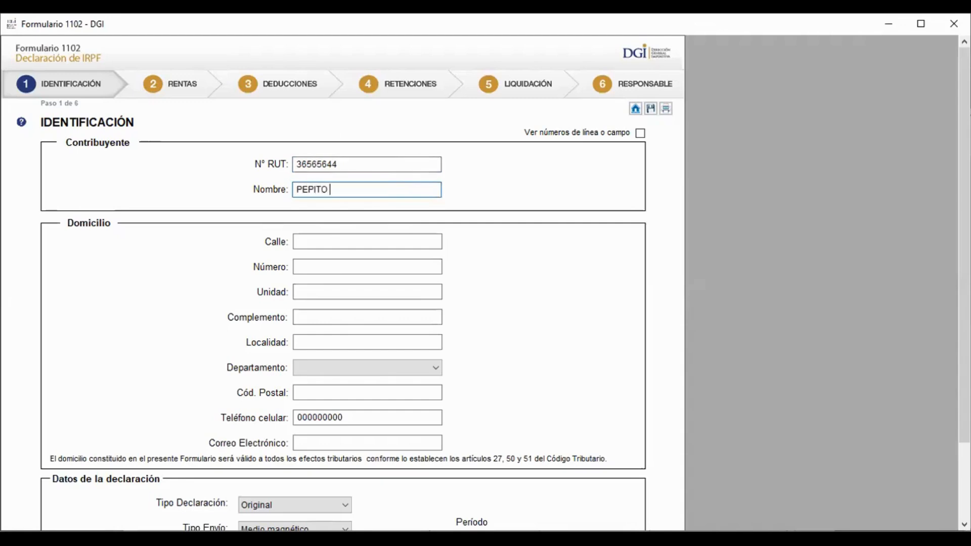
Fill in the taxpayer's street, house number, locality, department and postal code
{"action": "left_click", "coordinate": [366, 248]}
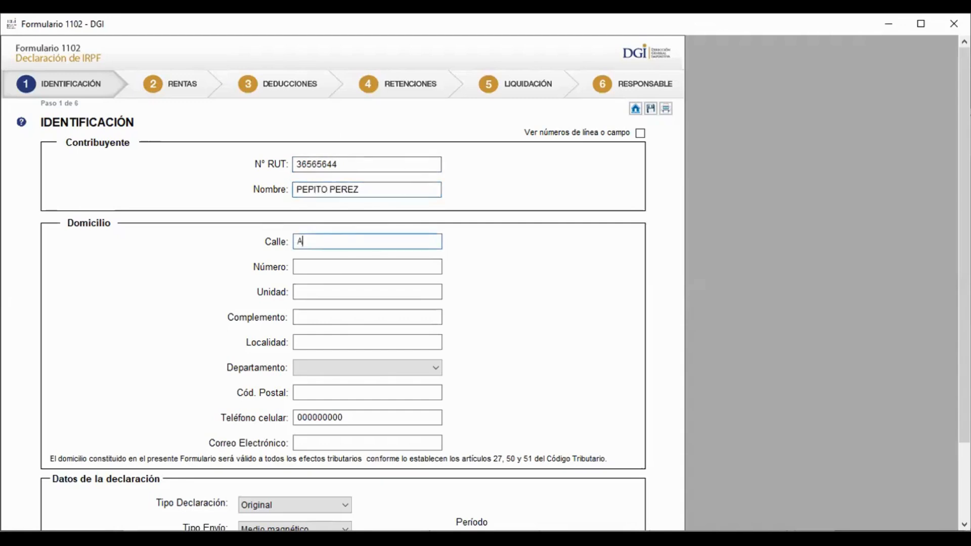
{"action": "left_click", "coordinate": [335, 271]}
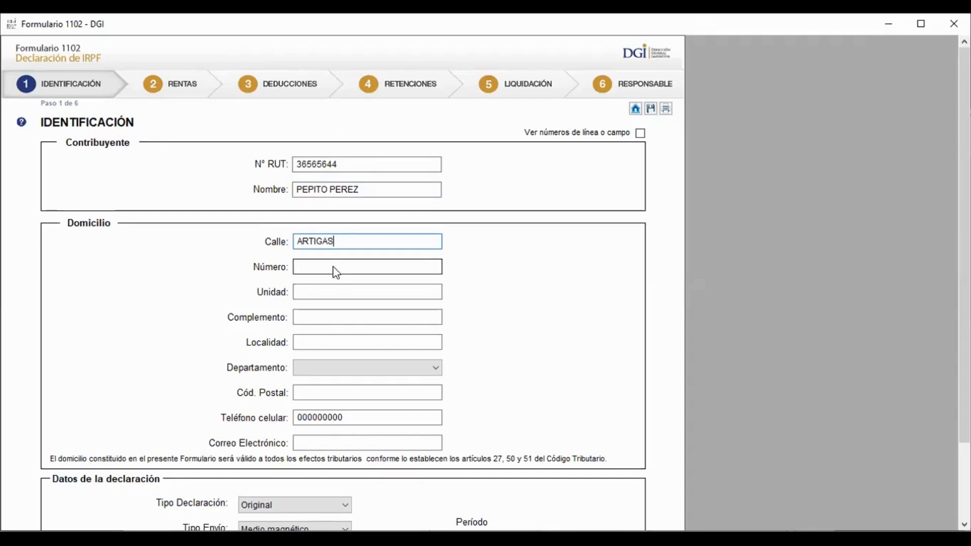
{"action": "type", "text": "3"}
{"action": "left_click", "coordinate": [326, 298]}
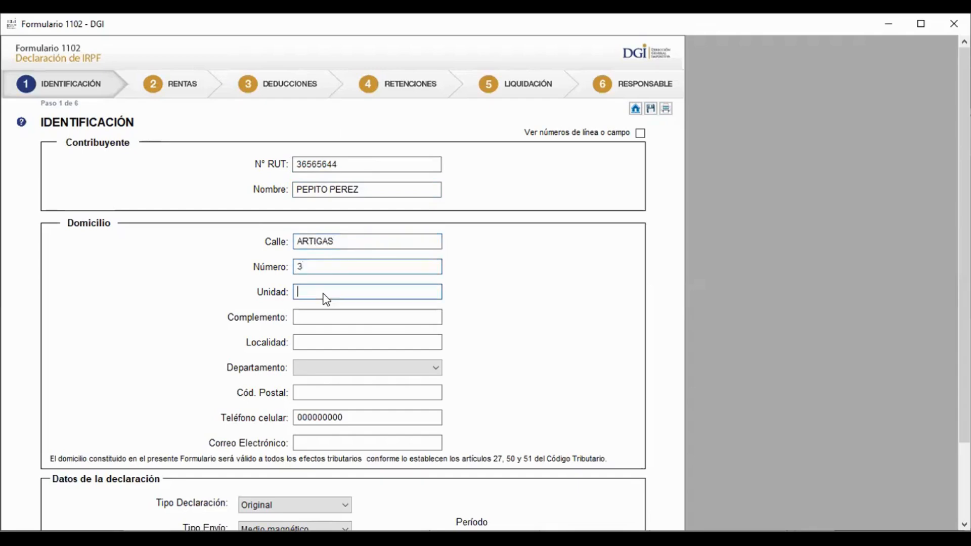
{"action": "left_click", "coordinate": [319, 342]}
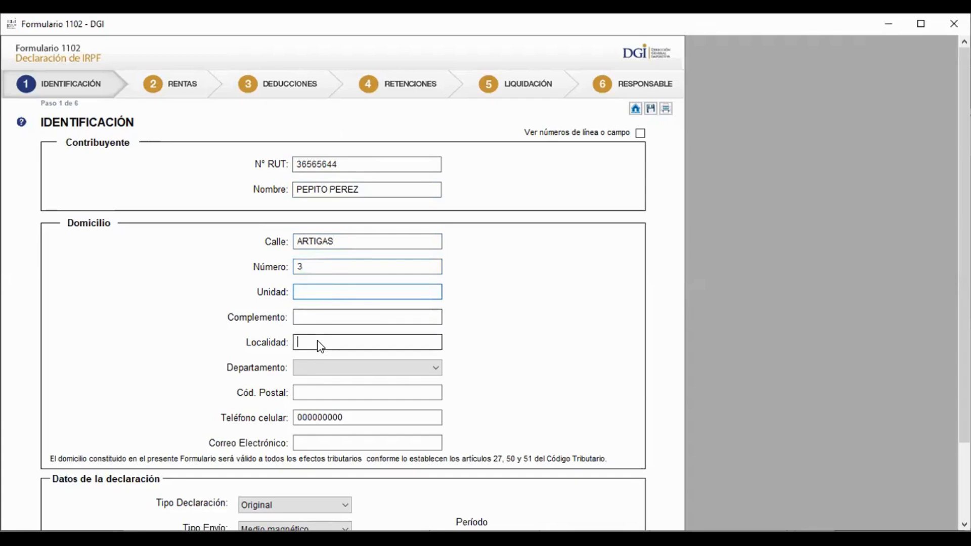
{"action": "type", "text": "LAS "}
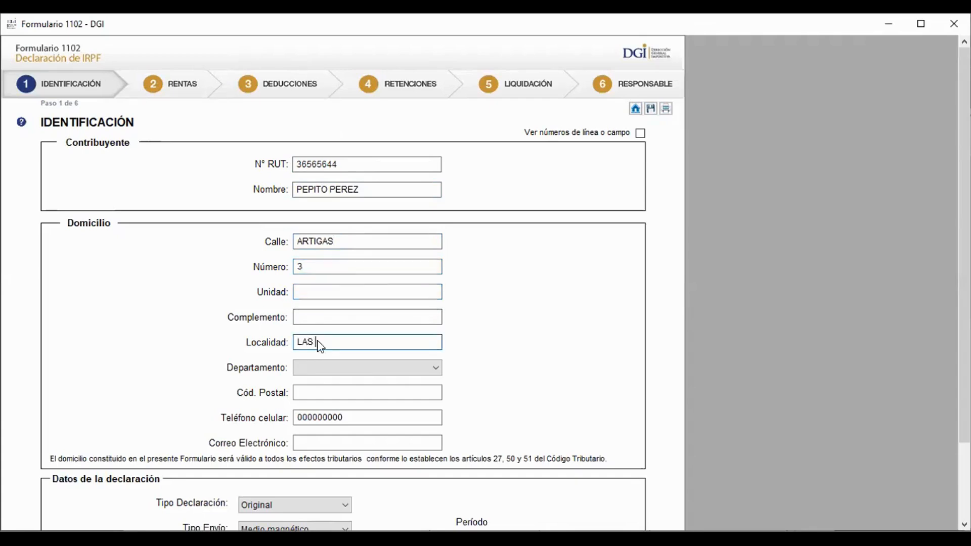
{"action": "type", "text": "PIEDRAS"}
{"action": "left_click", "coordinate": [317, 371]}
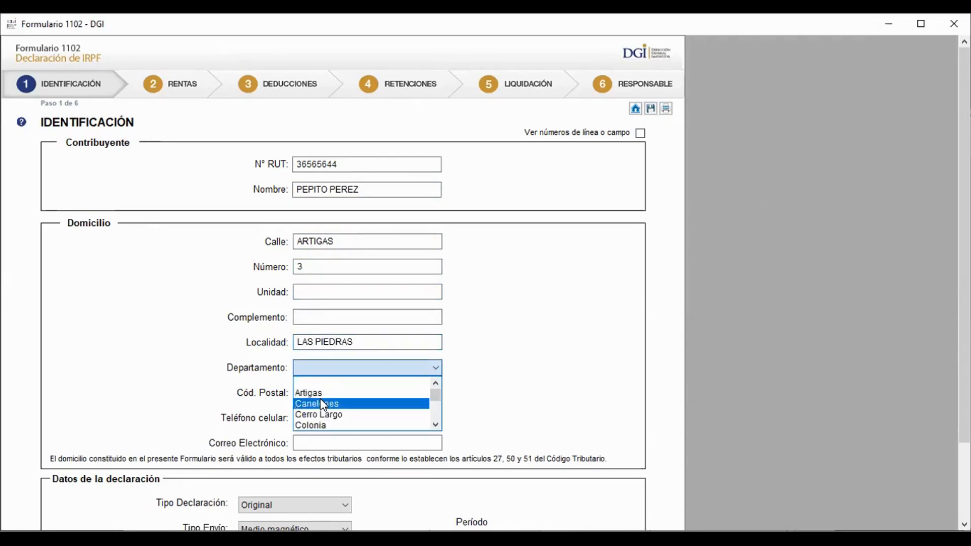
{"action": "left_click", "coordinate": [320, 399]}
{"action": "left_click", "coordinate": [319, 391]}
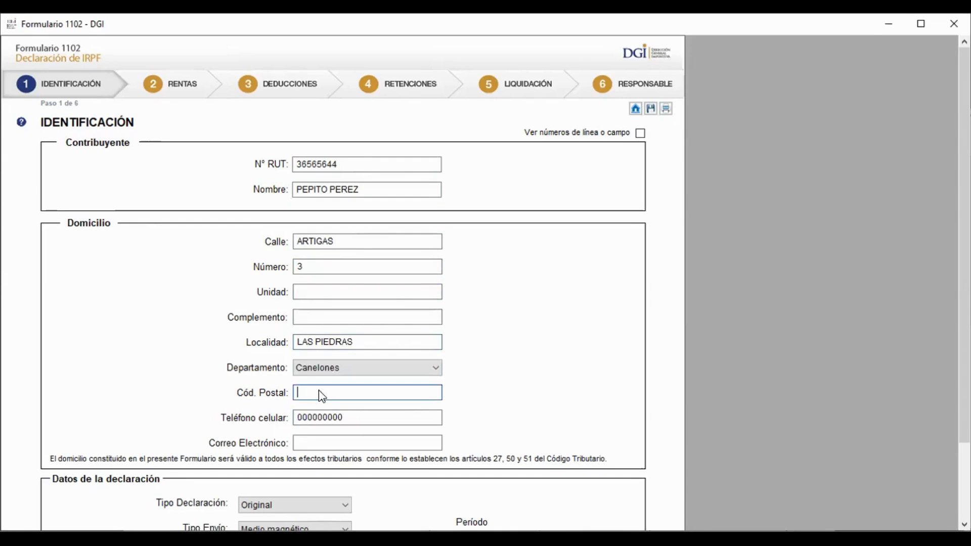
{"action": "type", "text": "90200"}
Enter the taxpayer's mobile phone number and e-mail address
{"action": "left_click", "coordinate": [347, 419]}
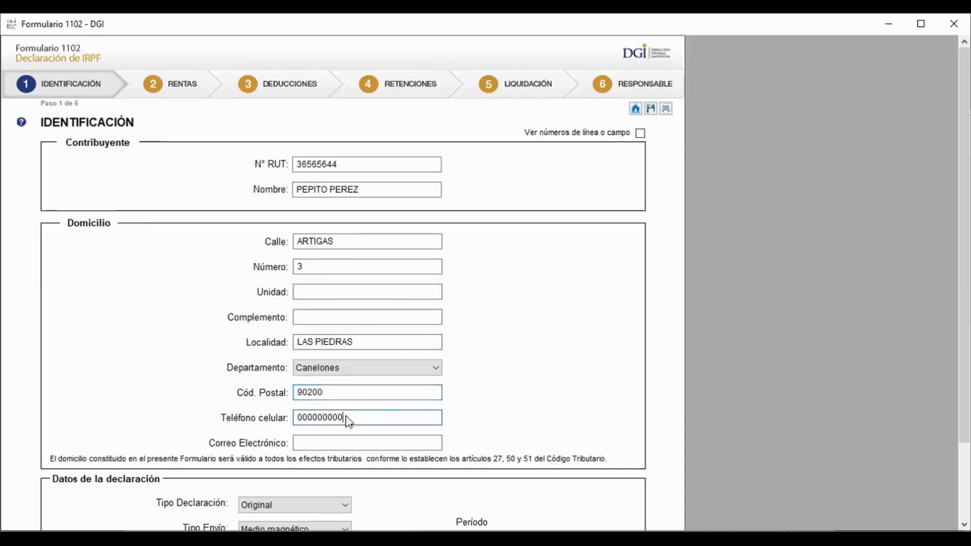
{"action": "key", "text": "BackSpace"}
{"action": "key", "text": "BackSpace"}
{"action": "key", "text": "BackSpace"}
{"action": "key", "text": "BackSpace"}
{"action": "key", "text": "BackSpace"}
{"action": "key", "text": "BackSpace"}
{"action": "key", "text": "BackSpace"}
{"action": "key", "text": "BackSpace"}
{"action": "type", "text": "99999999"}
{"action": "key", "text": "Tab"}
{"action": "type", "text": "D"}
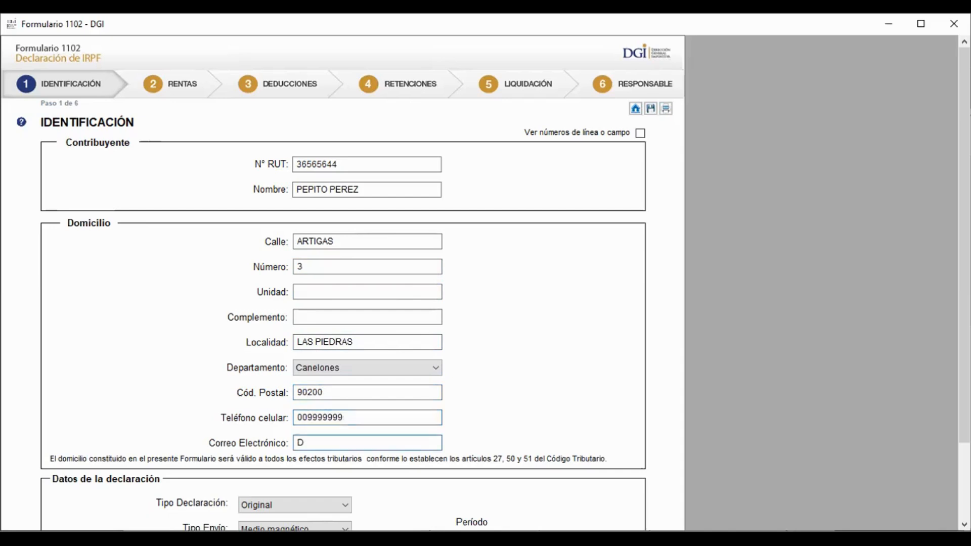
{"action": "key", "text": "BackSpace"}
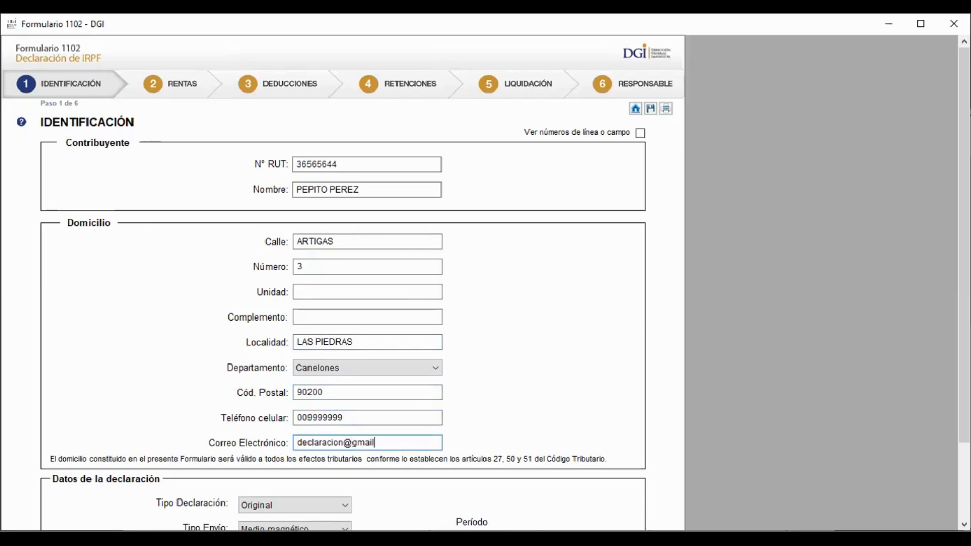
{"action": "scroll", "coordinate": [964, 475], "scroll_direction": "down", "scroll_amount": 2}
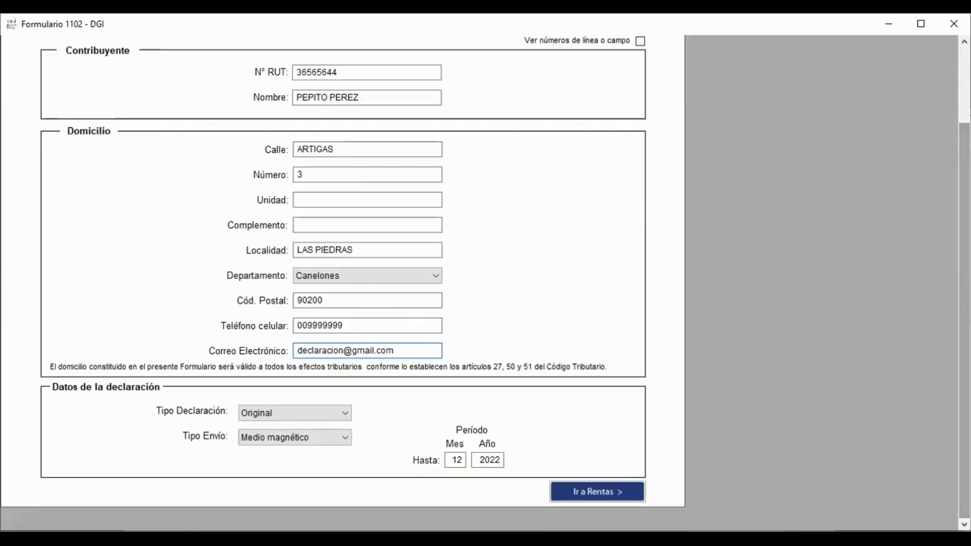
Keep declaration type Original and sending method Medio magnético, then move to the Rentas step
{"action": "left_click", "coordinate": [333, 415]}
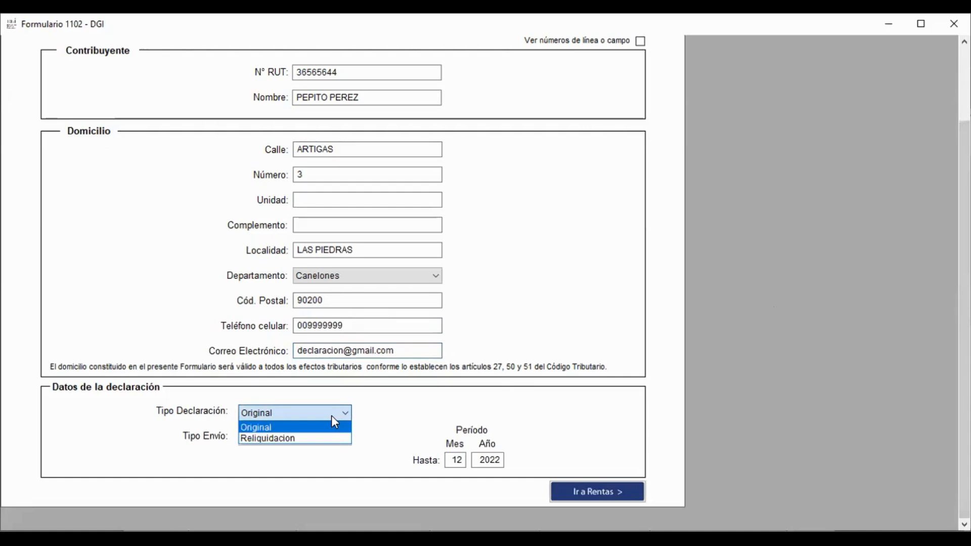
{"action": "left_click", "coordinate": [333, 417]}
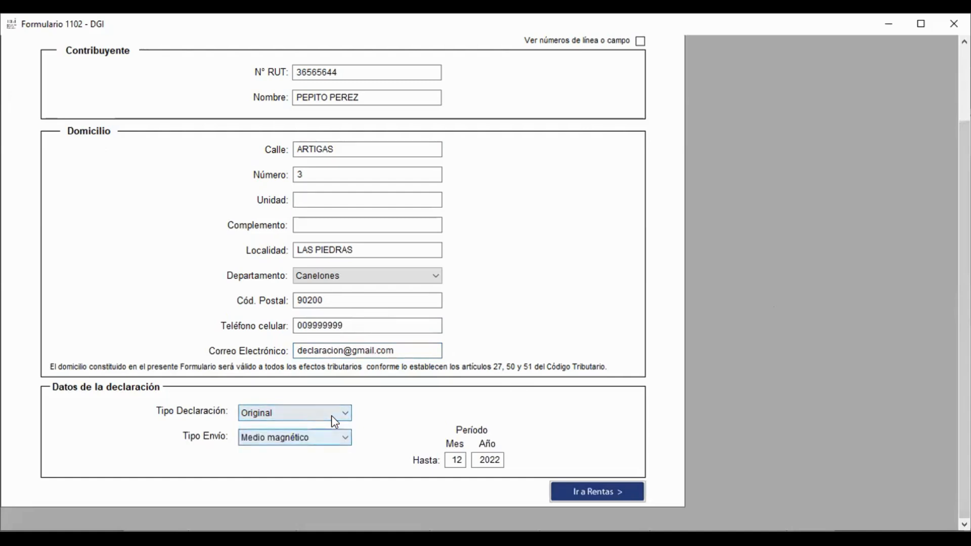
{"action": "left_click", "coordinate": [333, 435]}
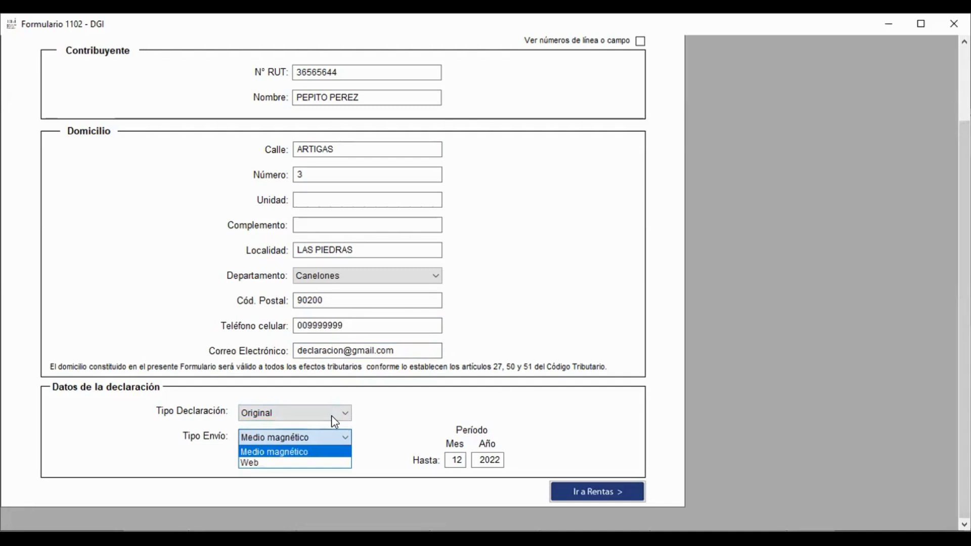
{"action": "left_click", "coordinate": [836, 412]}
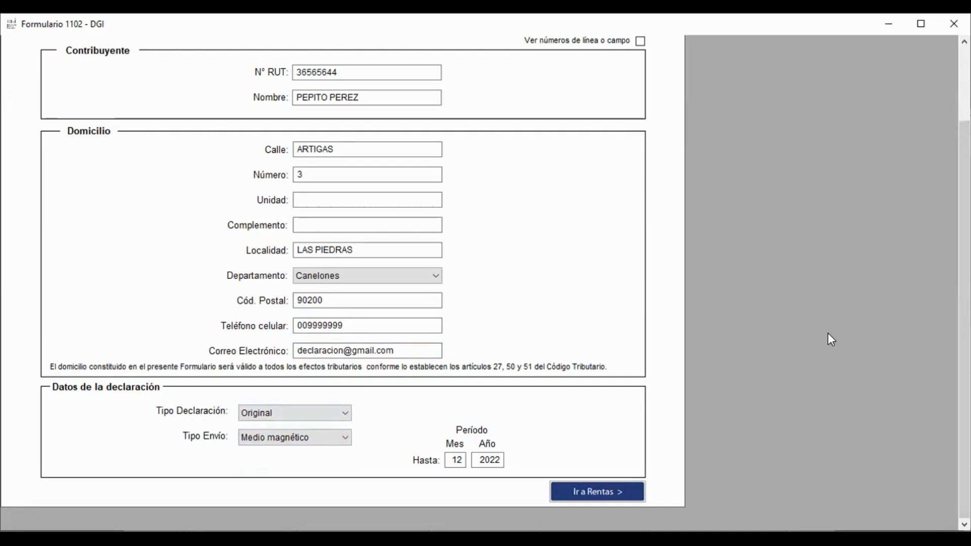
{"action": "left_click", "coordinate": [570, 499]}
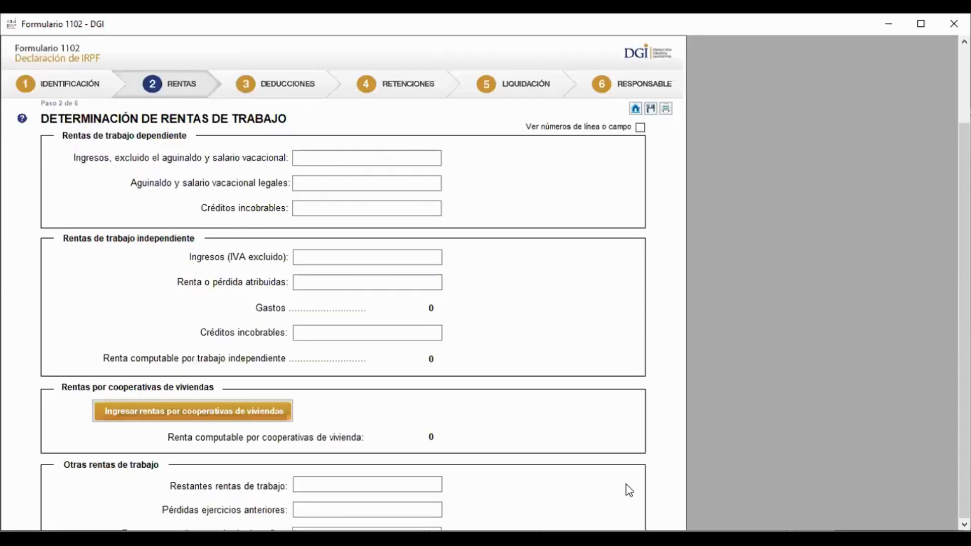
Enter 2.364.720 as dependent-work income, matching the December total in the IRPF report
{"action": "left_click", "coordinate": [327, 158]}
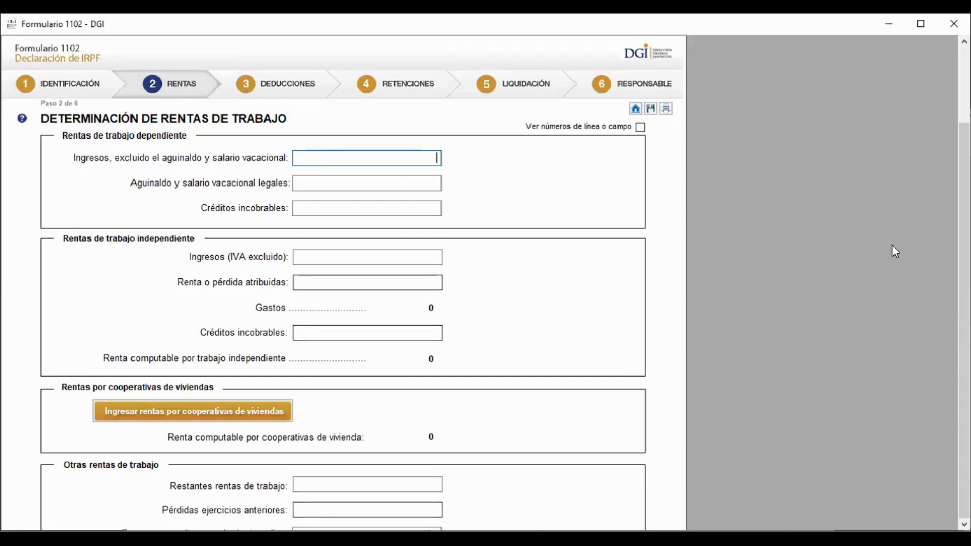
{"action": "key", "text": "alt+Tab"}
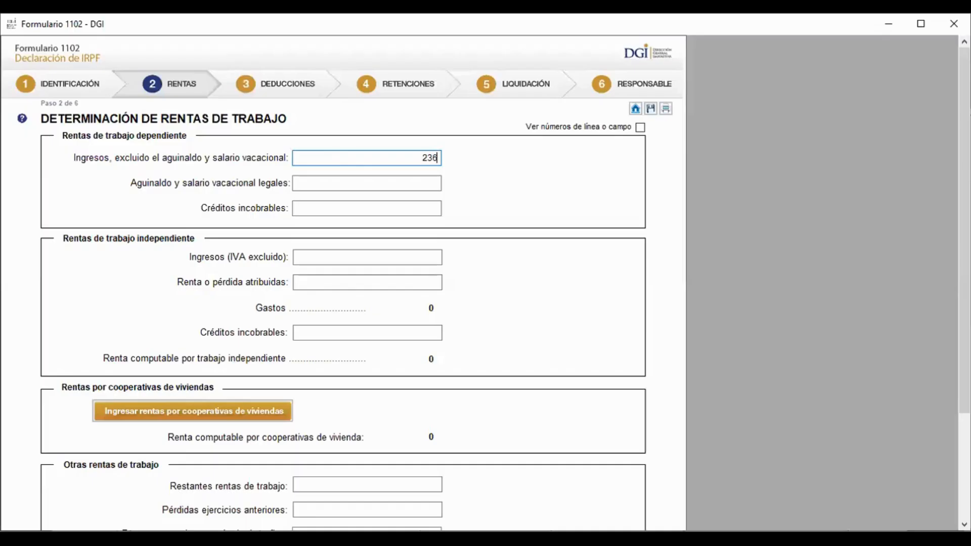
{"action": "type", "text": "5"}
{"action": "key", "text": "BackSpace"}
{"action": "type", "text": "4720"}
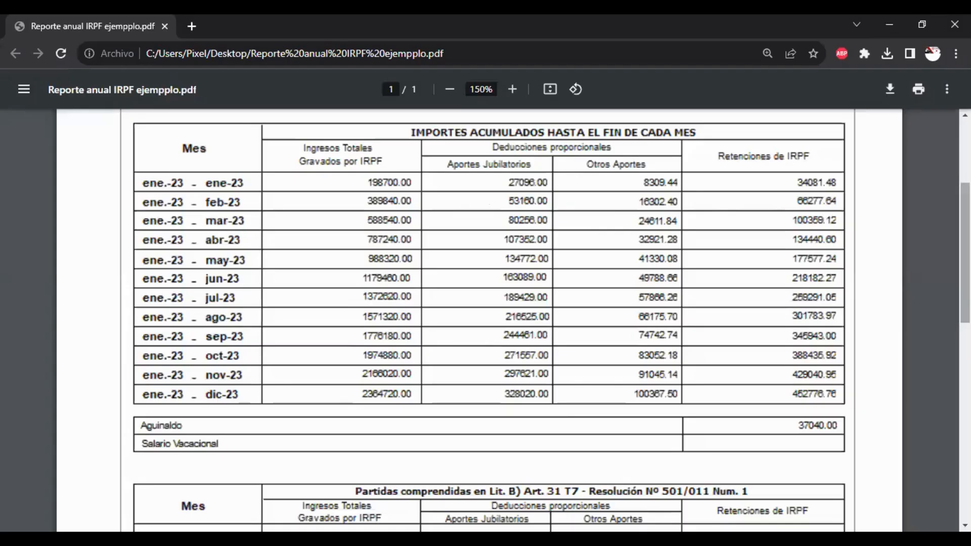
Scroll the IRPF report to the Aguinaldo amount 37040.00, then return to the form
{"action": "scroll", "coordinate": [489, 318], "scroll_direction": "down", "scroll_amount": 2}
{"action": "scroll", "coordinate": [488, 319], "scroll_direction": "down", "scroll_amount": 1}
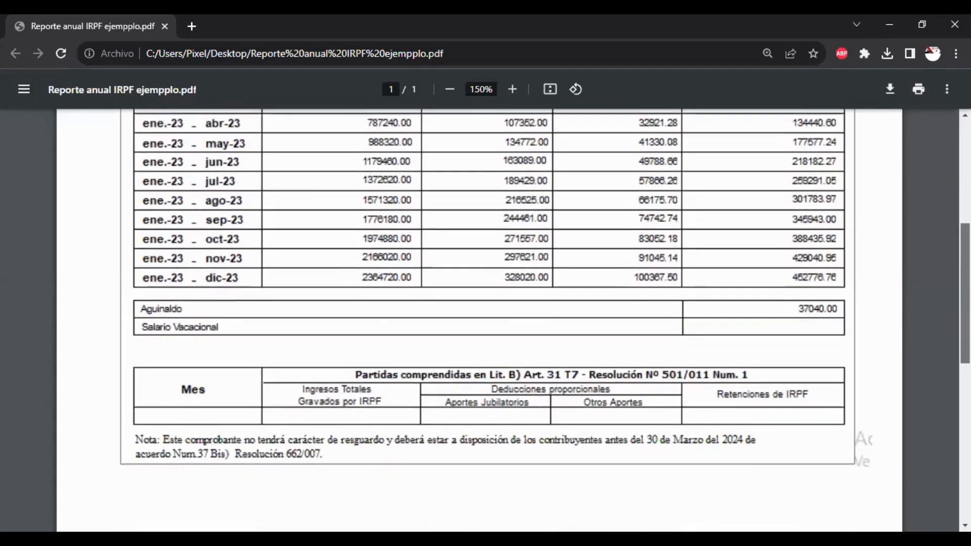
{"action": "scroll", "coordinate": [797, 326], "scroll_direction": "up", "scroll_amount": 1}
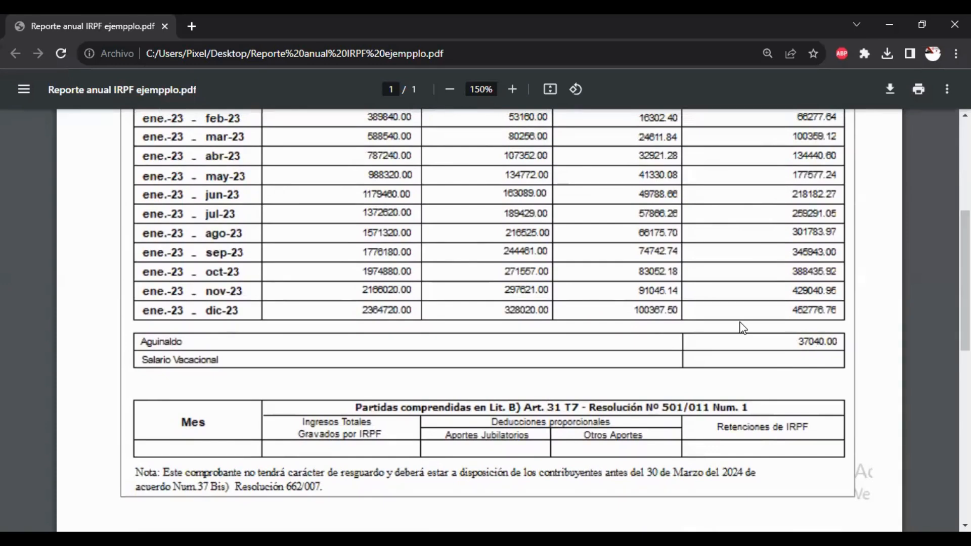
{"action": "key", "text": "alt+Tab"}
Enter 37.040 as aguinaldo and vacation pay, then advance to the Deducciones step
{"action": "type", "text": "37"}
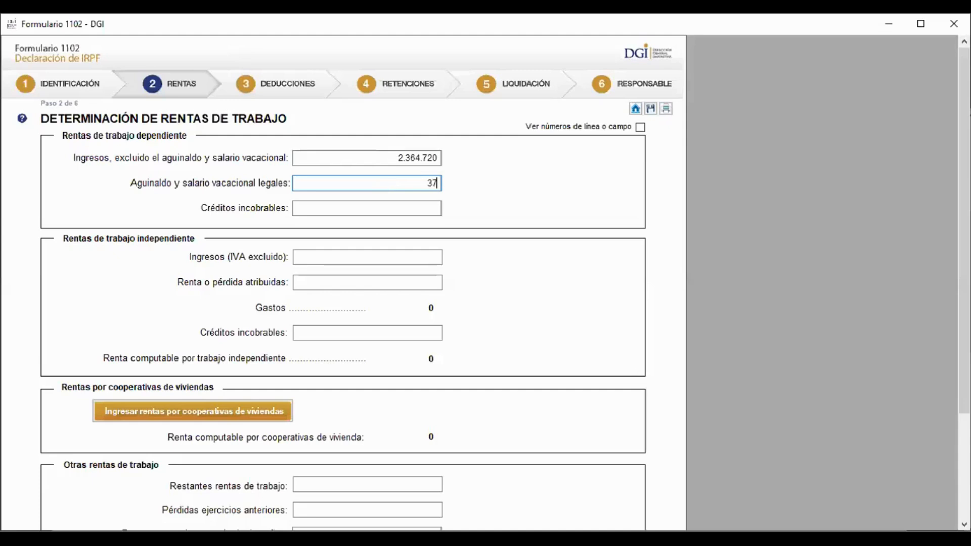
{"action": "type", "text": ".040"}
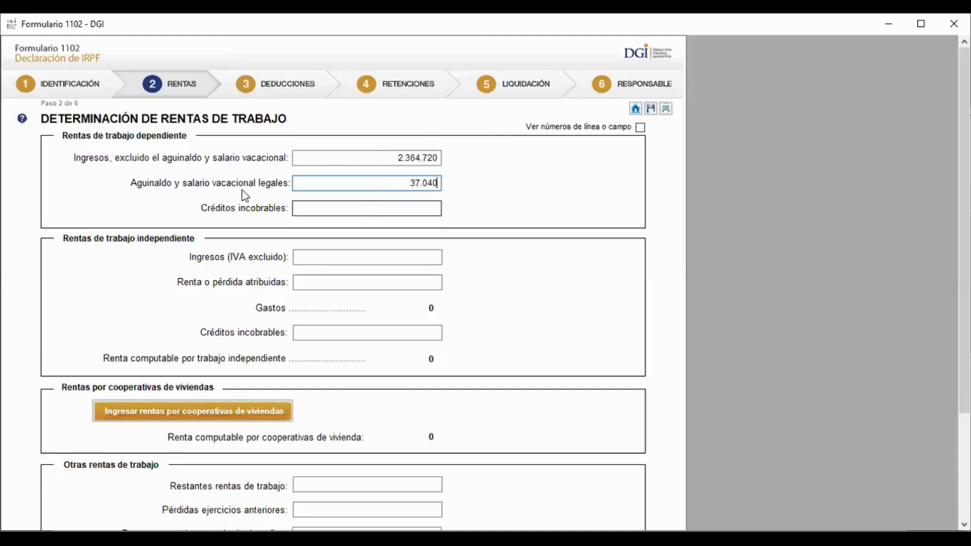
{"action": "key", "text": "Tab"}
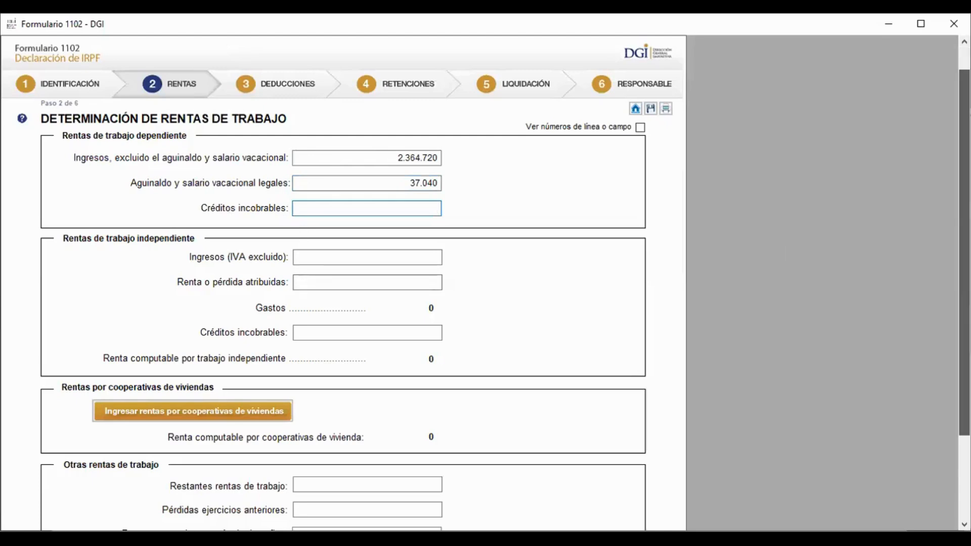
{"action": "left_click_drag", "start_coordinate": [964, 253], "coordinate": [964, 291]}
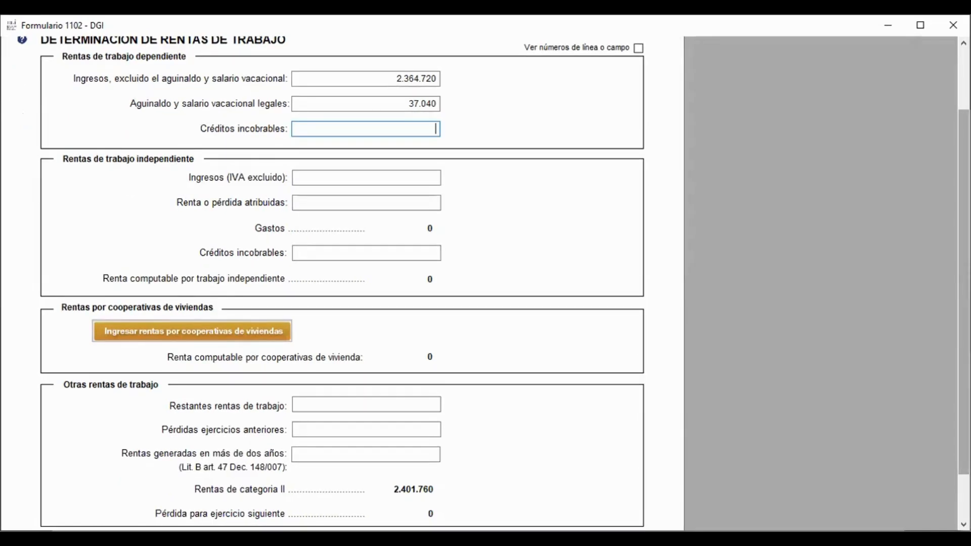
{"action": "left_click_drag", "start_coordinate": [964, 292], "coordinate": [964, 312]}
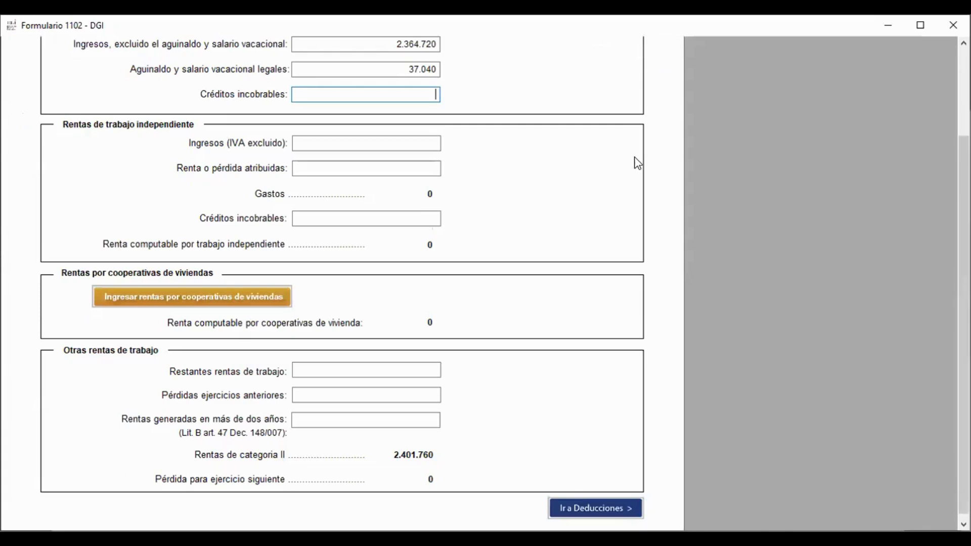
{"action": "left_click", "coordinate": [614, 507]}
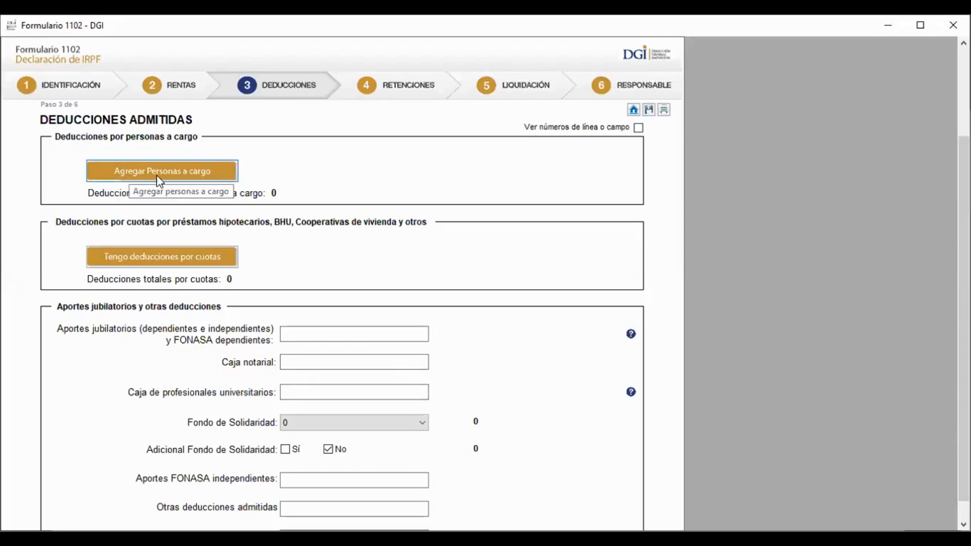
Add a dependent with their document number, no disability, and birth date 10/04/2022
{"action": "left_click", "coordinate": [183, 171]}
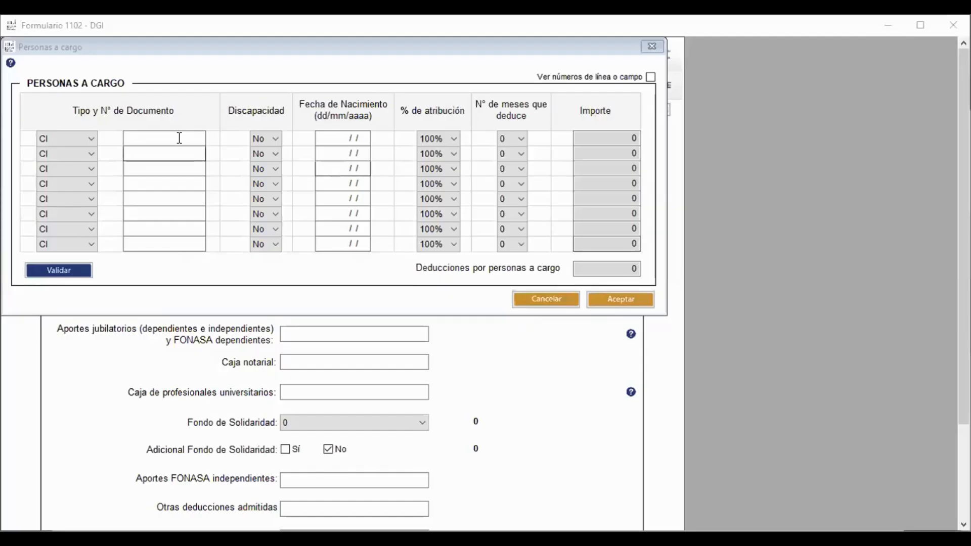
{"action": "left_click", "coordinate": [178, 136]}
{"action": "type", "text": "656"}
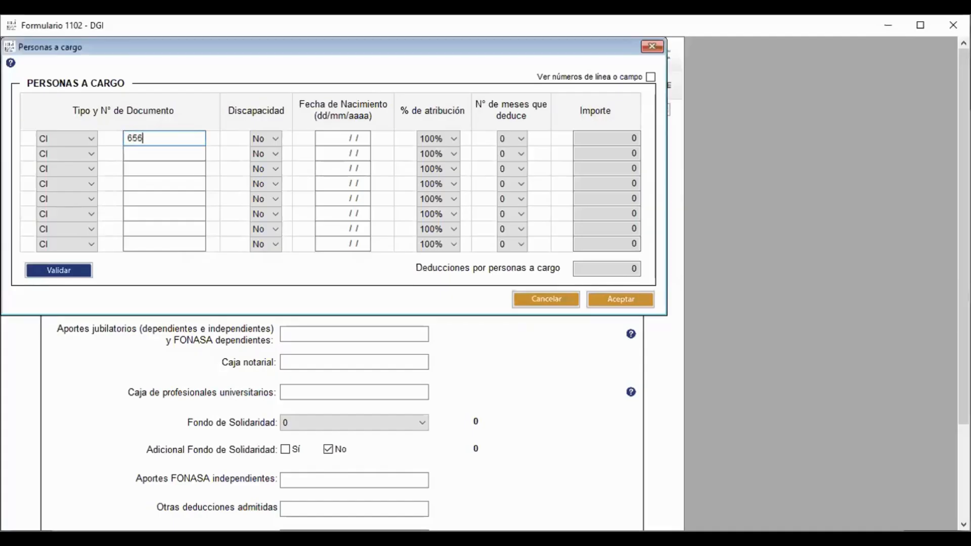
{"action": "type", "text": "56565"}
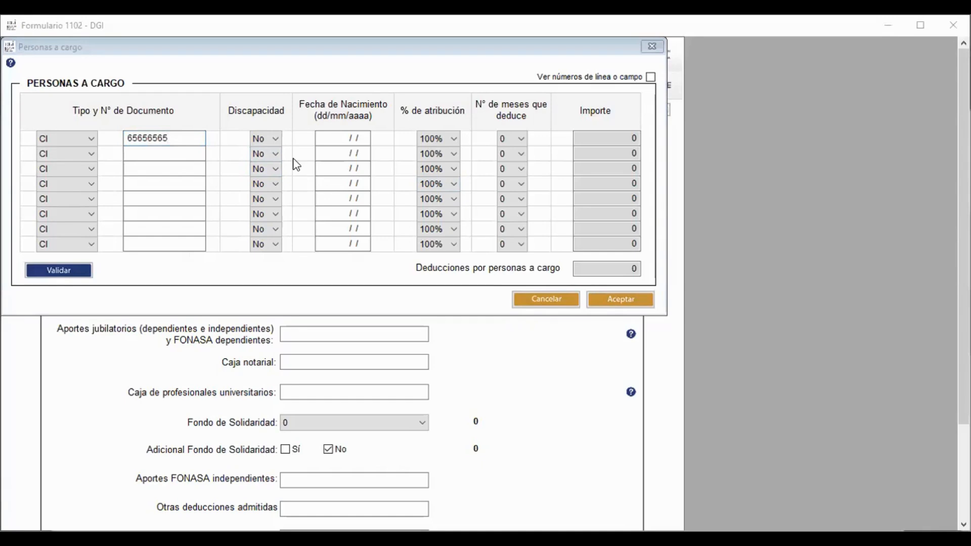
{"action": "left_click", "coordinate": [266, 137]}
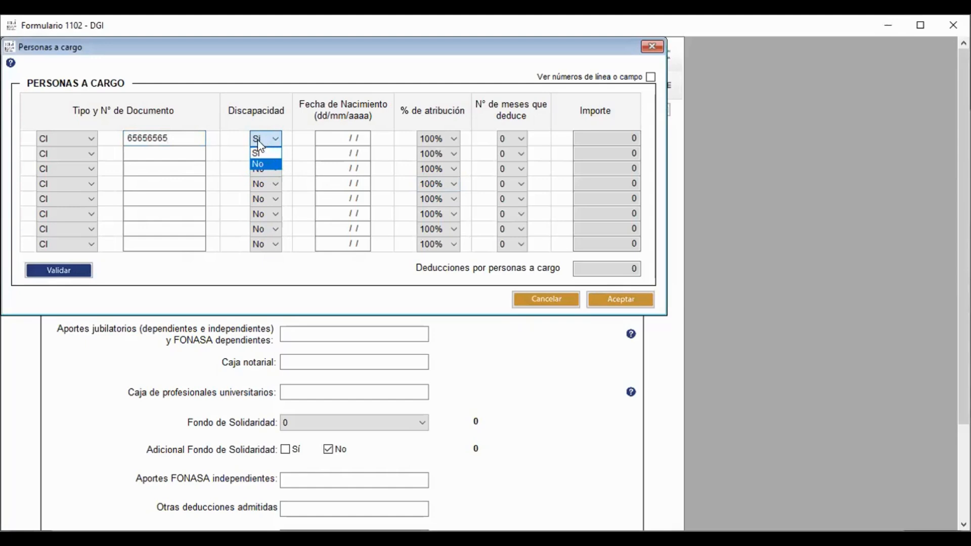
{"action": "left_click", "coordinate": [273, 162]}
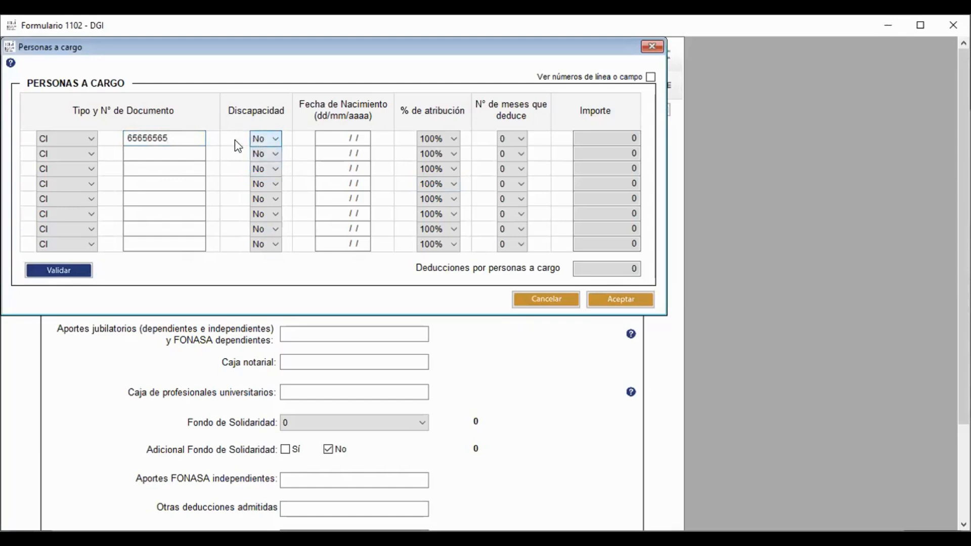
{"action": "left_click", "coordinate": [329, 137]}
{"action": "type", "text": "10/04/20"}
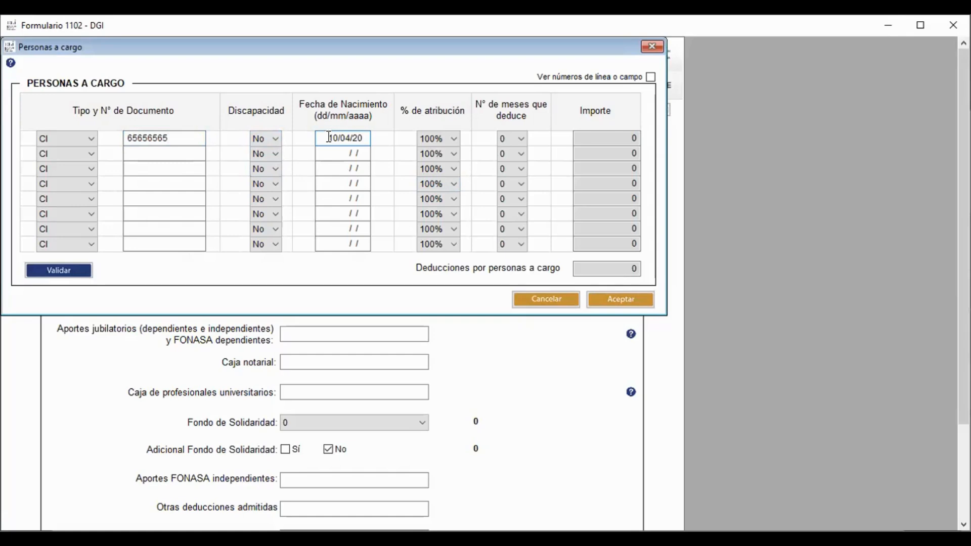
{"action": "type", "text": "22"}
Set the dependent's attribution to 100% with 8 deductible months and confirm
{"action": "left_click", "coordinate": [454, 143]}
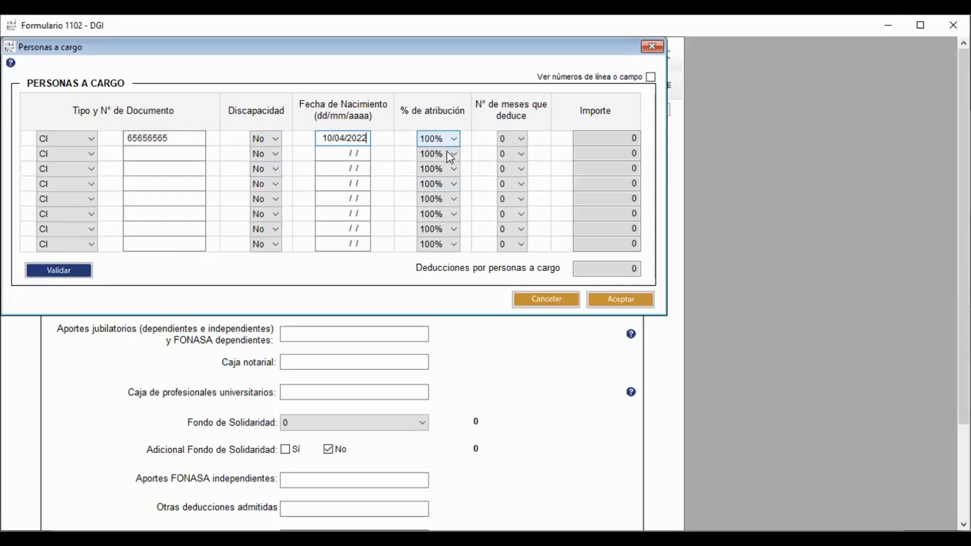
{"action": "left_click", "coordinate": [444, 160]}
{"action": "left_click", "coordinate": [447, 138]}
{"action": "left_click", "coordinate": [444, 153]}
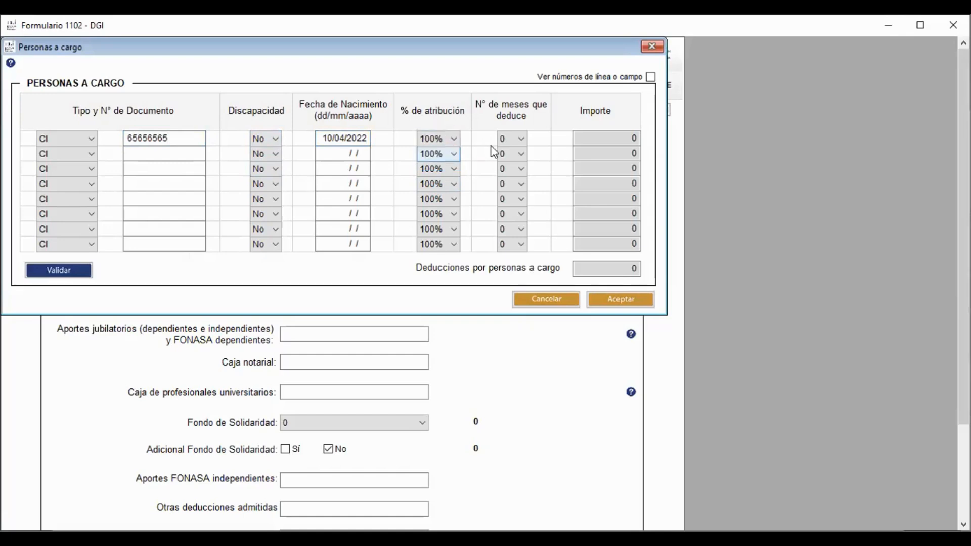
{"action": "left_click", "coordinate": [520, 144]}
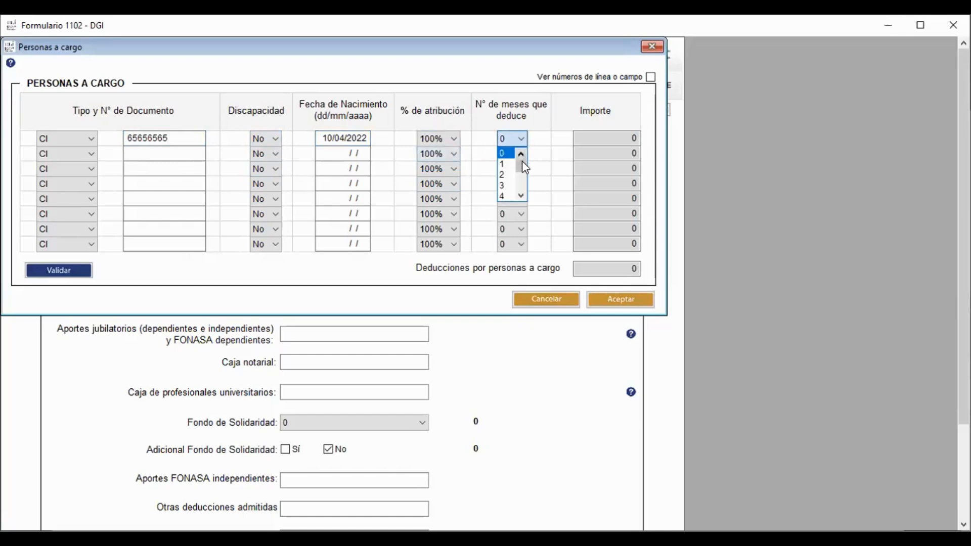
{"action": "left_click_drag", "start_coordinate": [522, 161], "coordinate": [524, 191]}
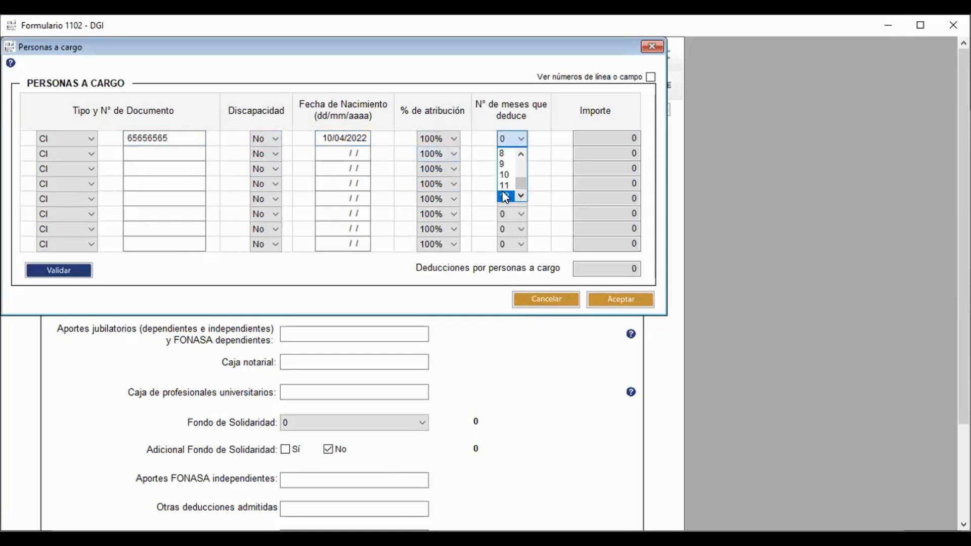
{"action": "left_click", "coordinate": [505, 198]}
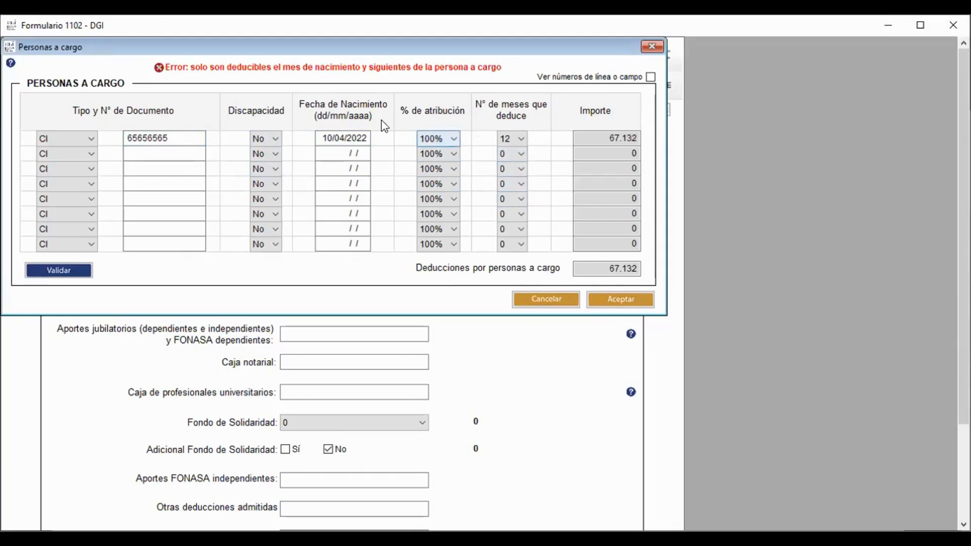
{"action": "left_click", "coordinate": [330, 137]}
{"action": "left_click", "coordinate": [509, 138]}
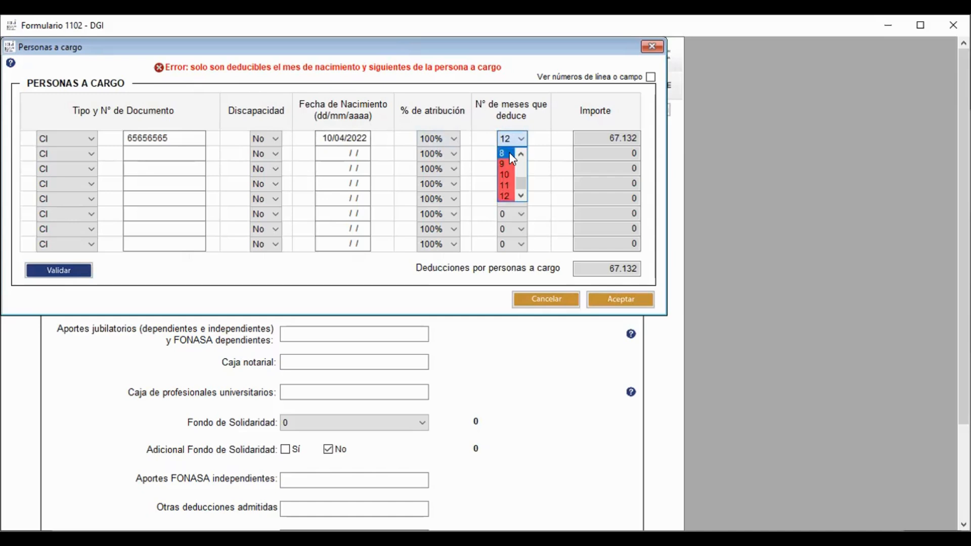
{"action": "left_click", "coordinate": [510, 153]}
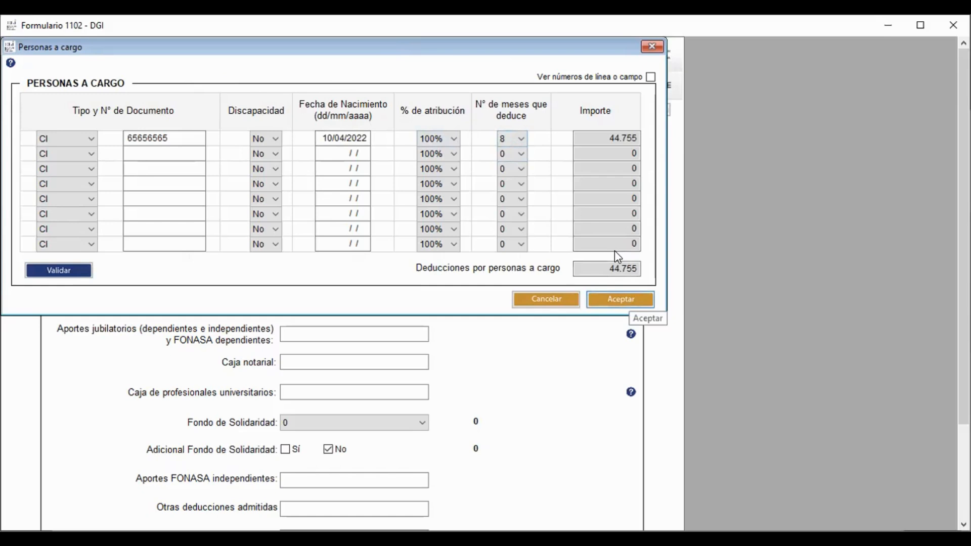
{"action": "key", "text": "Return"}
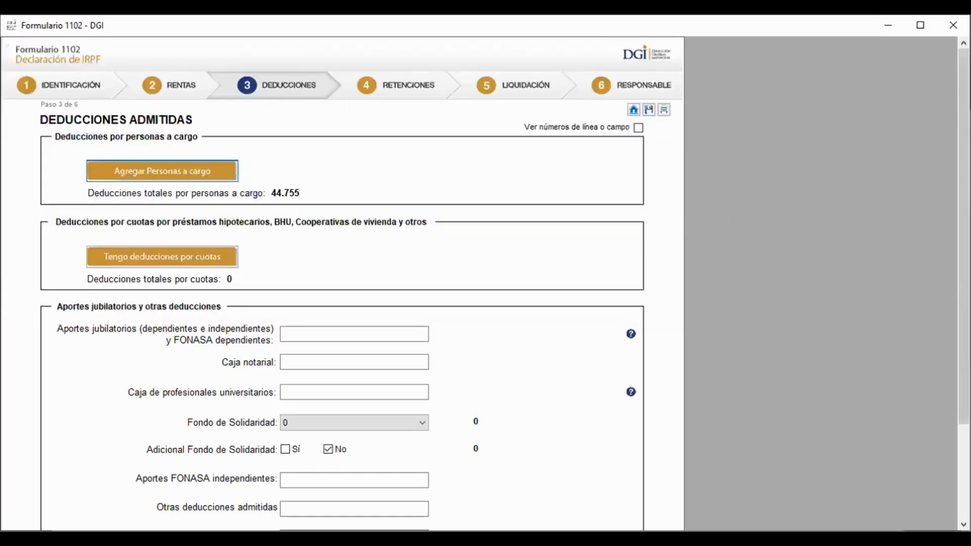
Add a mortgage-installment deduction with creditor type Inst. Financiera and lender B.R.O.U
{"action": "left_click_drag", "start_coordinate": [963, 222], "coordinate": [963, 262]}
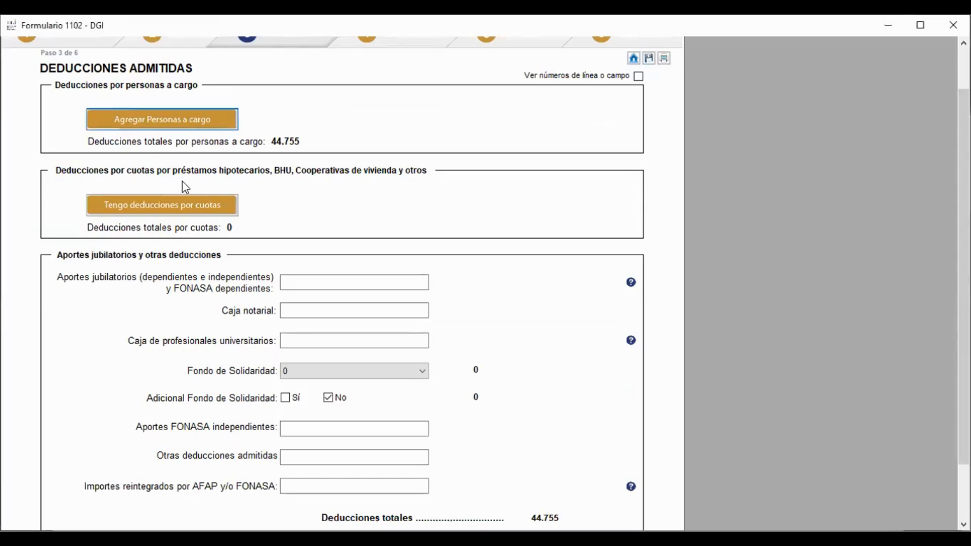
{"action": "left_click", "coordinate": [123, 204]}
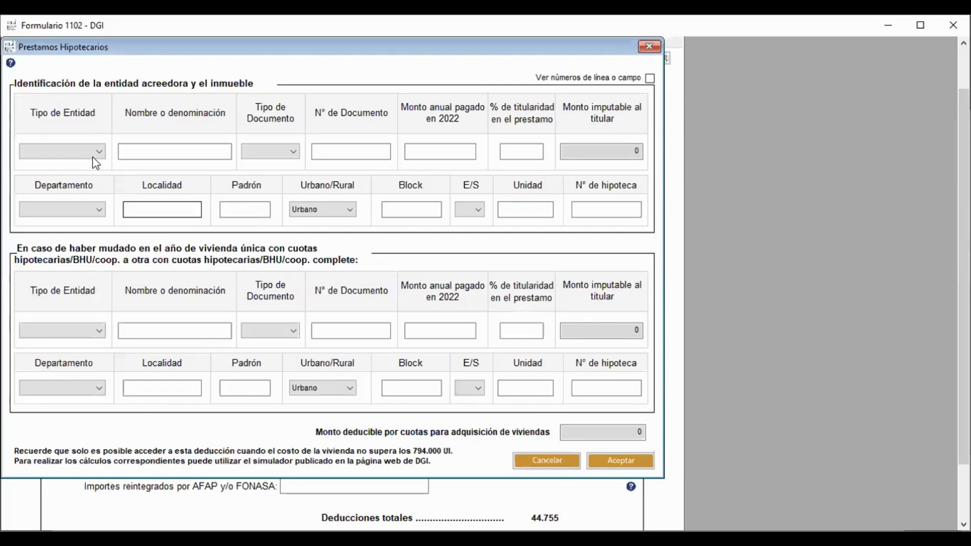
{"action": "left_click", "coordinate": [96, 161]}
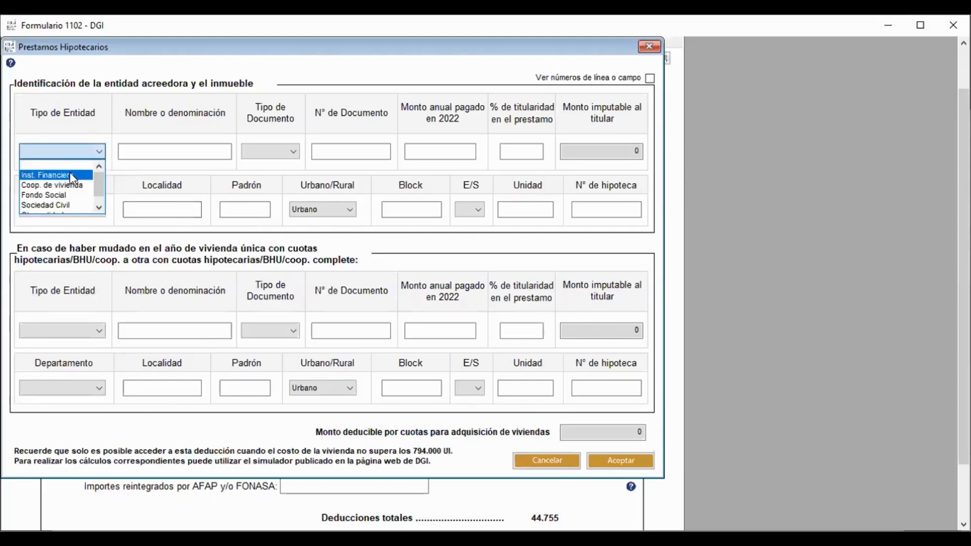
{"action": "left_click", "coordinate": [70, 172]}
{"action": "left_click", "coordinate": [144, 158]}
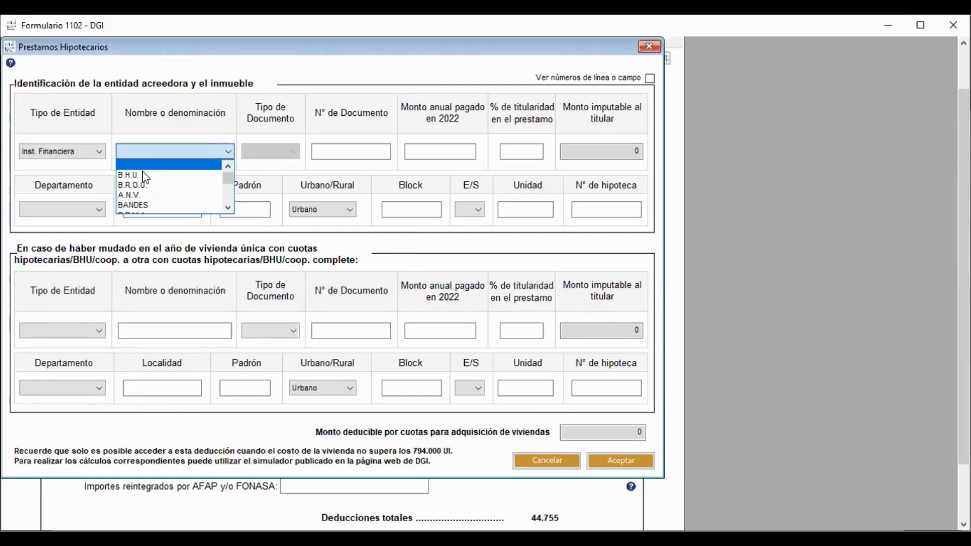
{"action": "left_click", "coordinate": [142, 184]}
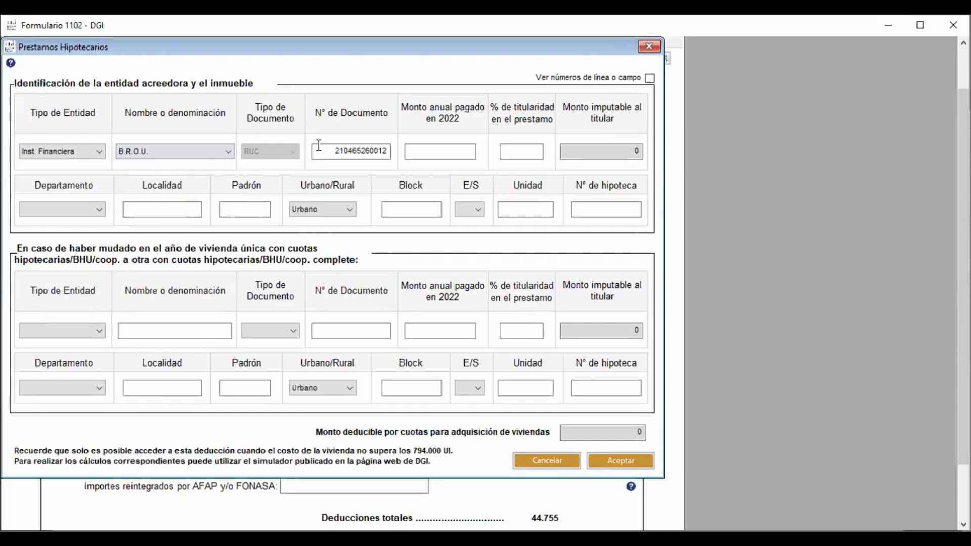
Enter 45000 as the annual amount paid and 50% ownership, giving 22.500 deductible
{"action": "left_click", "coordinate": [449, 151]}
{"action": "type", "text": "450000"}
{"action": "left_click", "coordinate": [506, 150]}
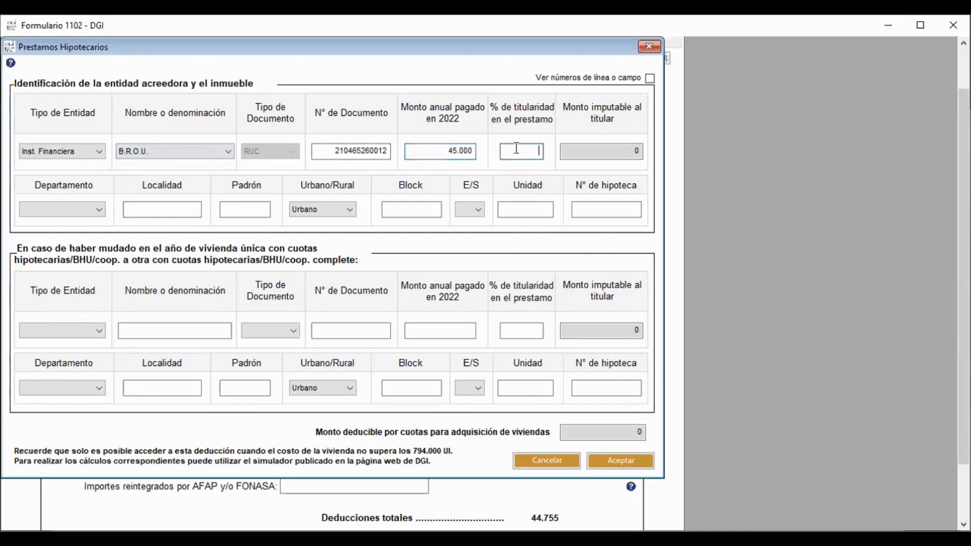
{"action": "type", "text": "50"}
{"action": "left_click", "coordinate": [582, 156]}
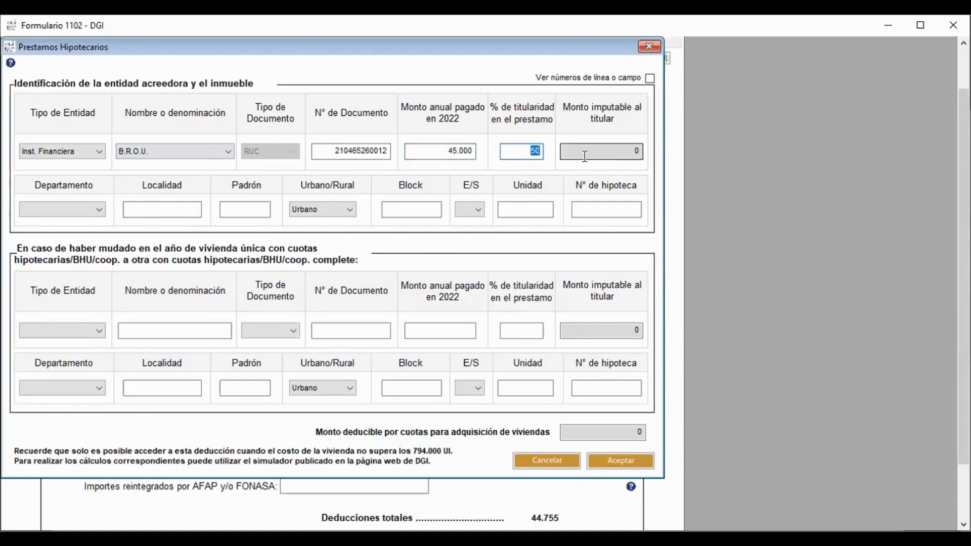
{"action": "left_click", "coordinate": [537, 149]}
{"action": "left_click", "coordinate": [580, 151]}
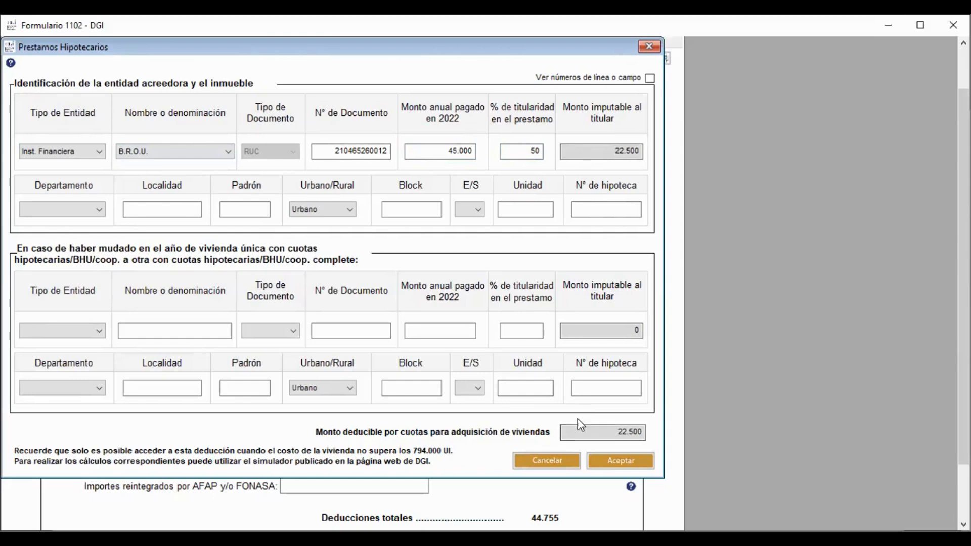
Record the mortgaged property in Las Piedras, Canelones with its padrón number and accept the loan details
{"action": "left_click", "coordinate": [609, 458]}
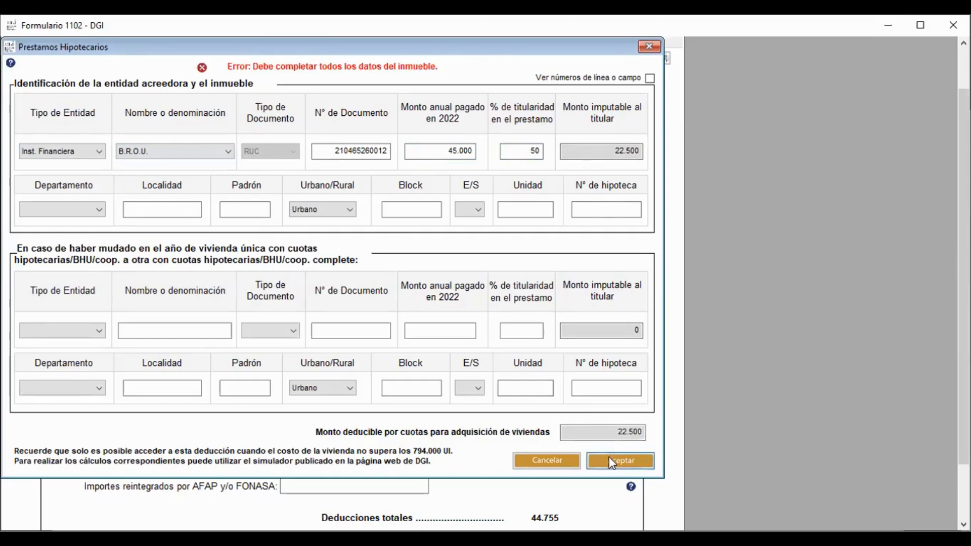
{"action": "left_click", "coordinate": [75, 212]}
{"action": "left_click", "coordinate": [56, 243]}
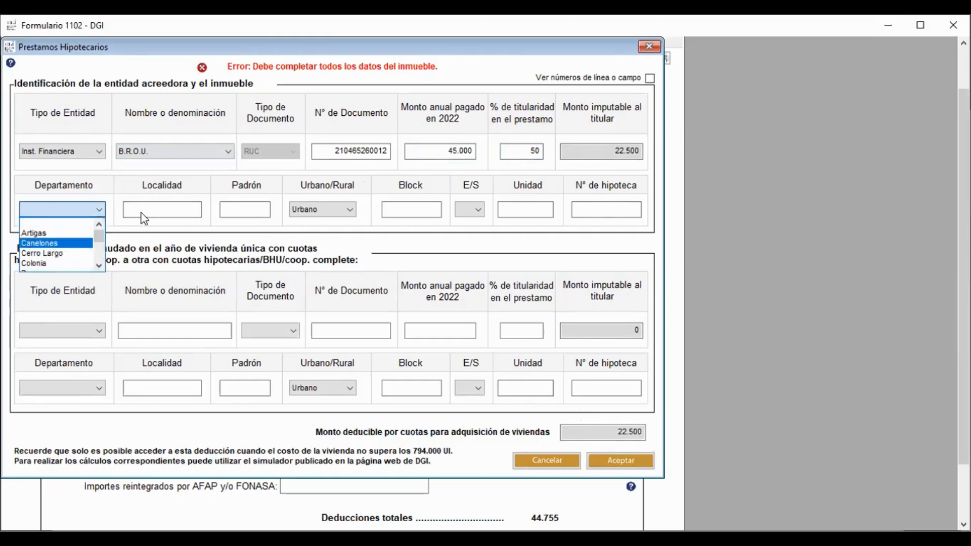
{"action": "left_click", "coordinate": [144, 216]}
{"action": "type", "text": "Las Pieddr"}
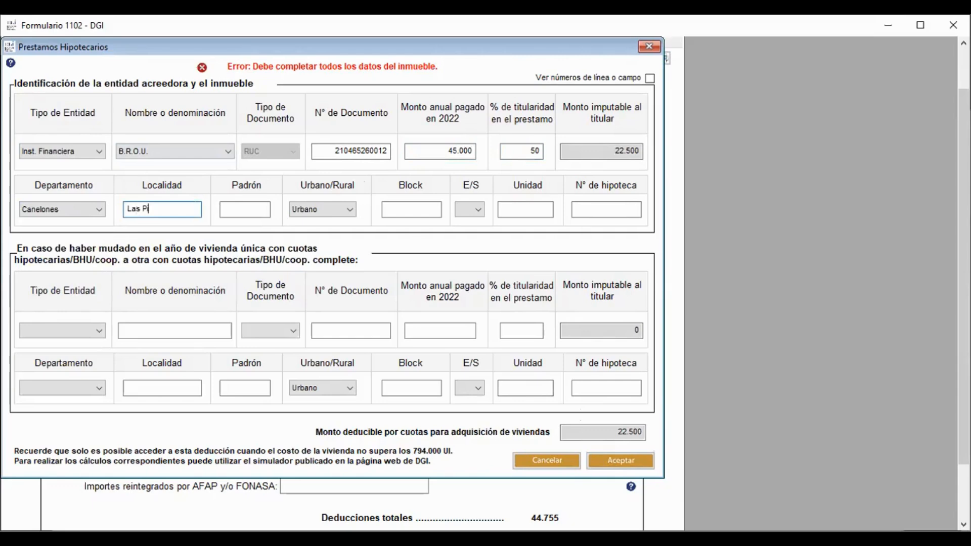
{"action": "key", "text": "BackSpace"}
{"action": "key", "text": "BackSpace"}
{"action": "type", "text": "ras"}
{"action": "left_click", "coordinate": [230, 214]}
{"action": "type", "text": "2342432"}
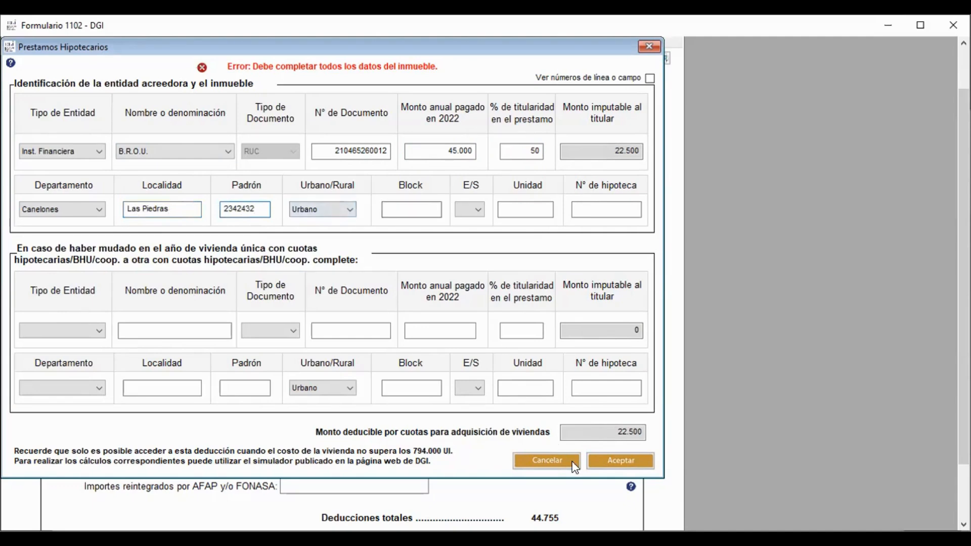
{"action": "left_click", "coordinate": [592, 460]}
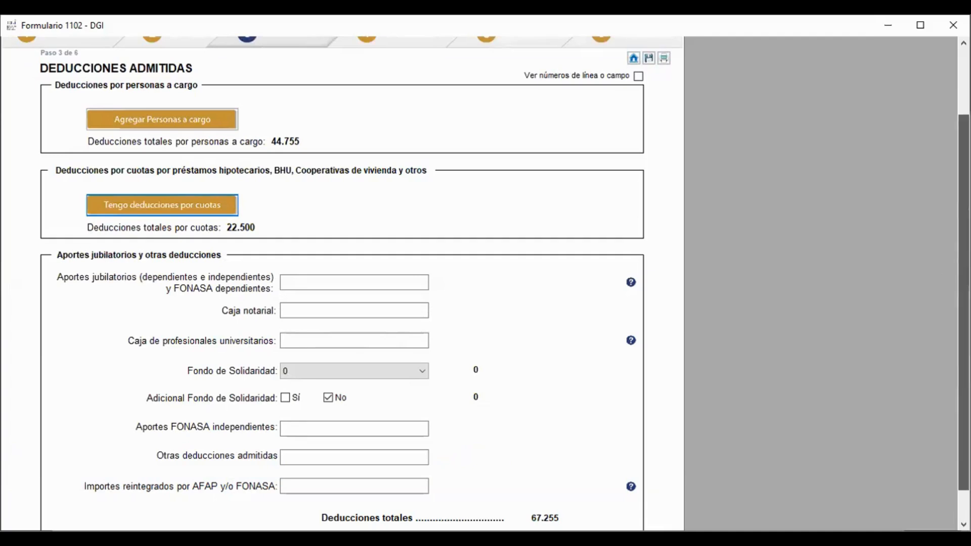
{"action": "scroll", "coordinate": [461, 338], "scroll_direction": "down", "scroll_amount": 1}
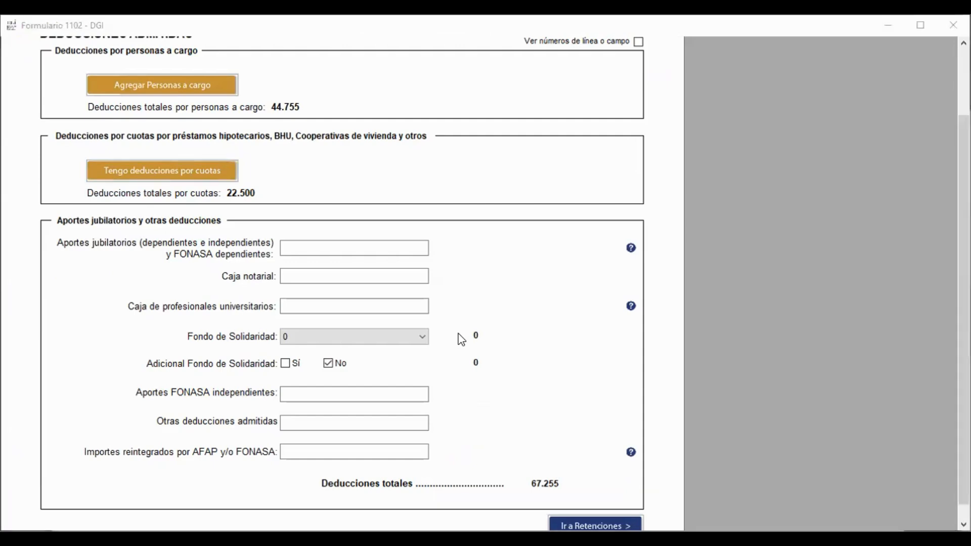
{"action": "left_click", "coordinate": [318, 250]}
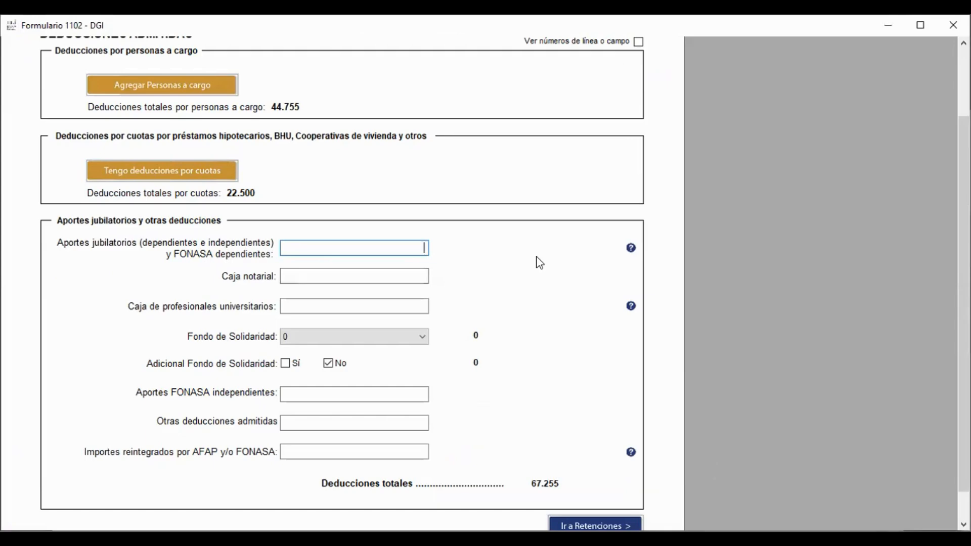
{"action": "key", "text": "alt+Tab"}
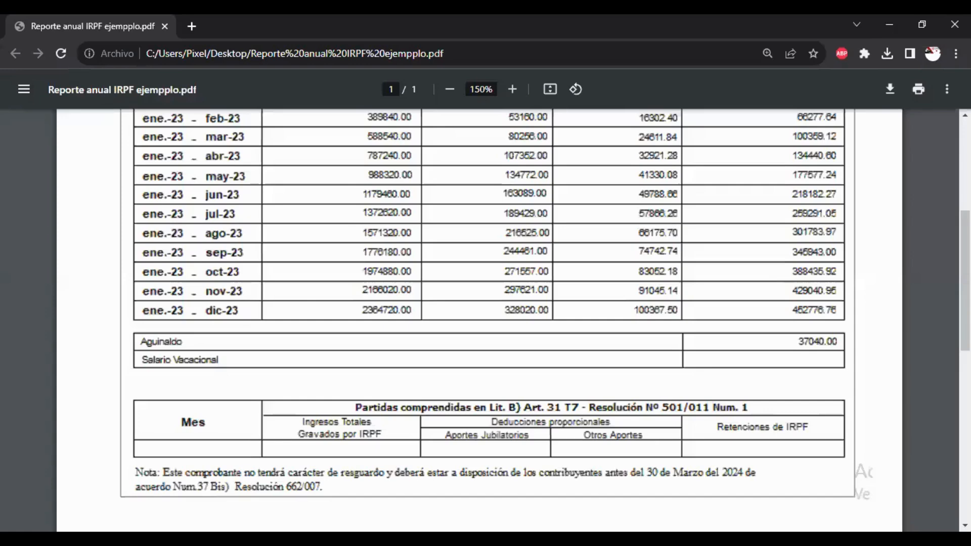
Scroll through the Reporte anual IRPF accumulated totals, then return to the Formulario 1102 window
{"action": "left_click_drag", "start_coordinate": [965, 281], "coordinate": [965, 237]}
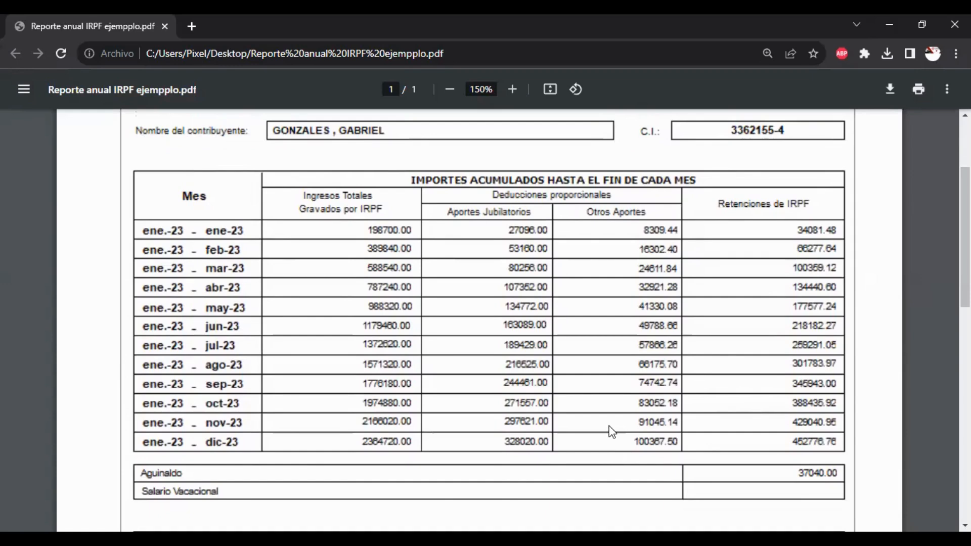
{"action": "key", "text": "alt+Tab"}
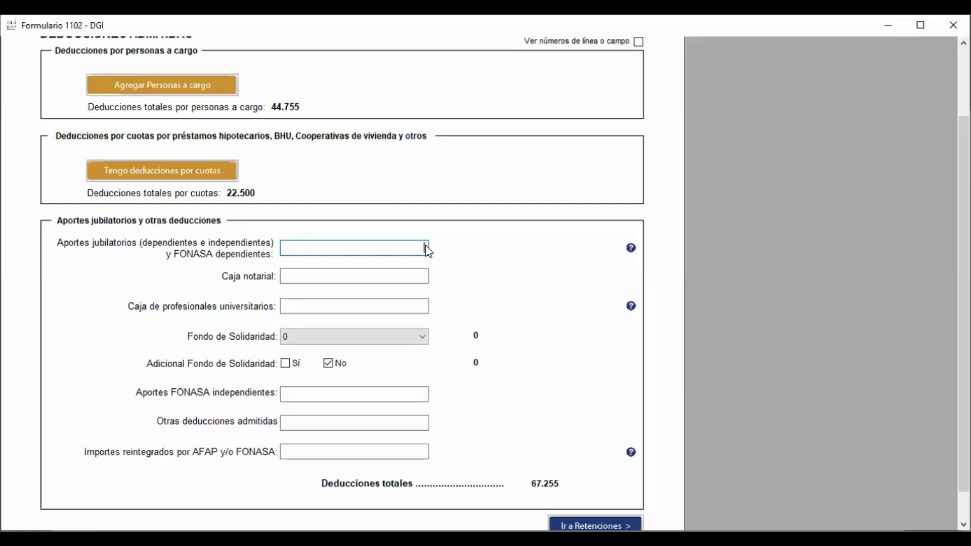
Enter 428.387 as pension contributions, raising total deductions to 495.642, and advance to Retenciones
{"action": "type", "text": "428.387"}
{"action": "key", "text": "Tab"}
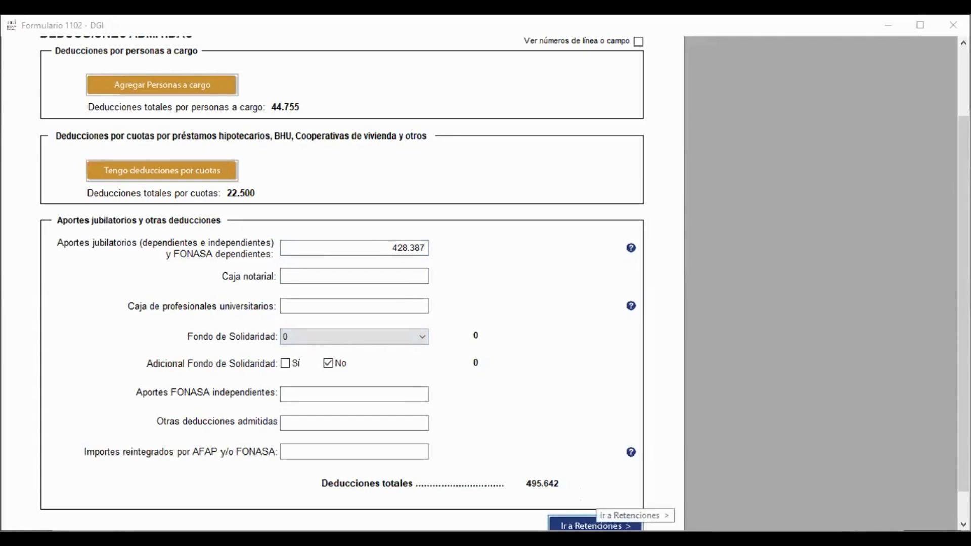
{"action": "left_click", "coordinate": [594, 523]}
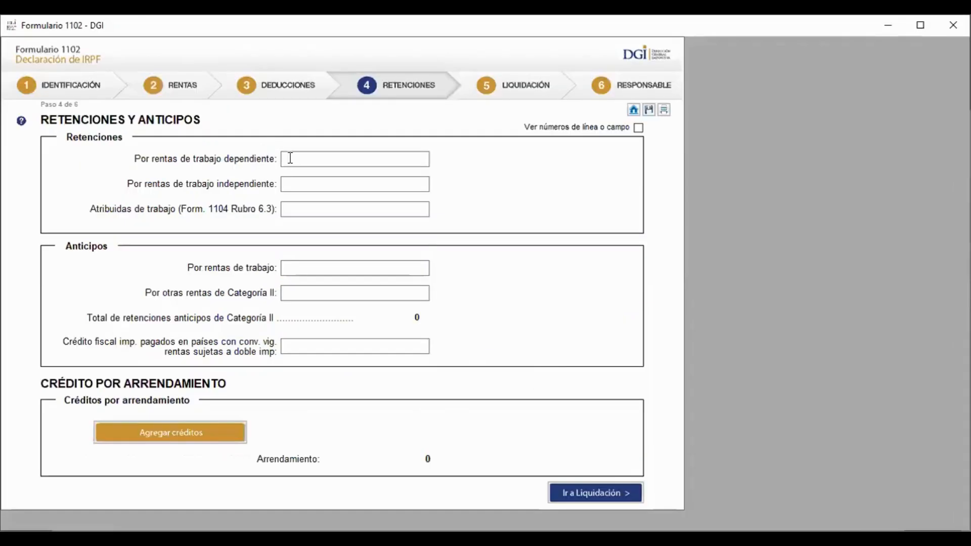
Enter 452.776 as retentions on dependent-work income and proceed to Liquidación
{"action": "left_click", "coordinate": [288, 159]}
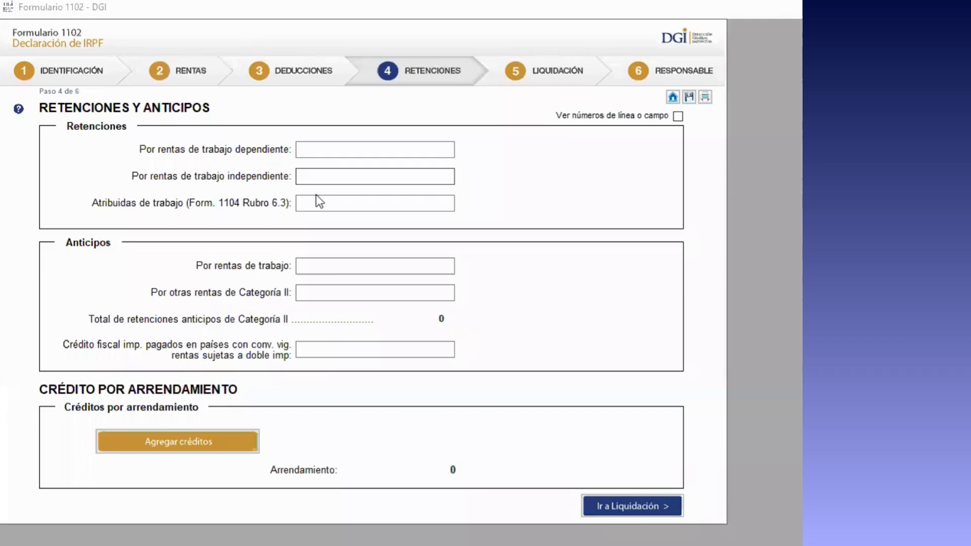
{"action": "left_click", "coordinate": [323, 151]}
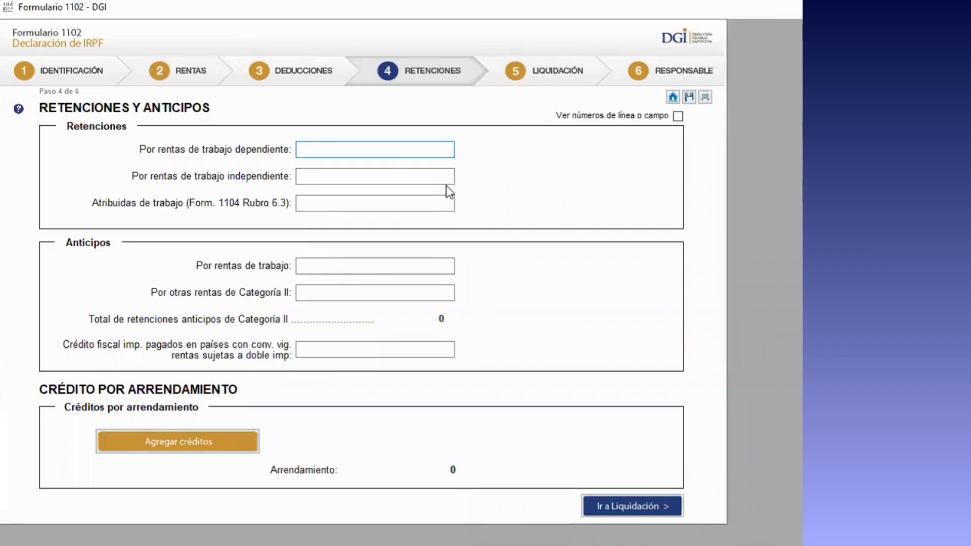
{"action": "type", "text": "452.776"}
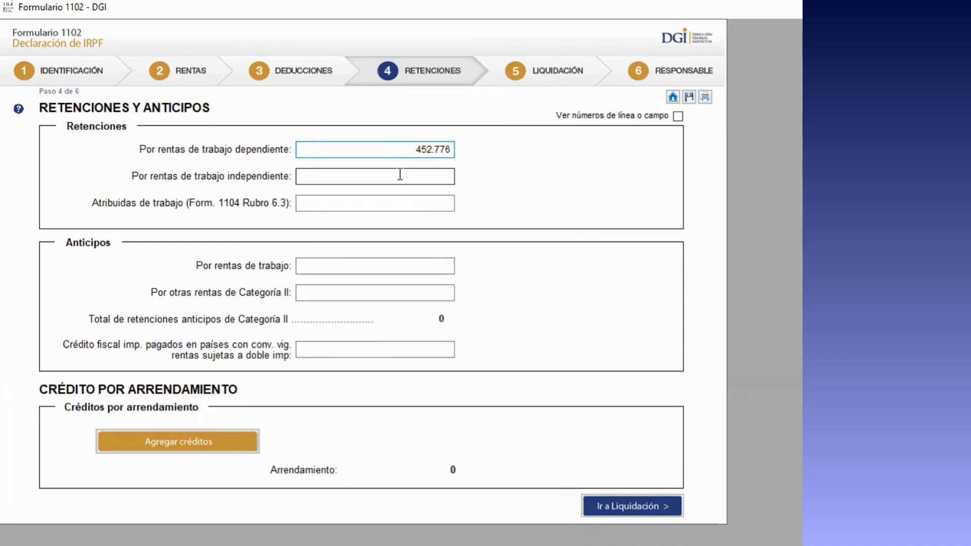
{"action": "left_click", "coordinate": [178, 442]}
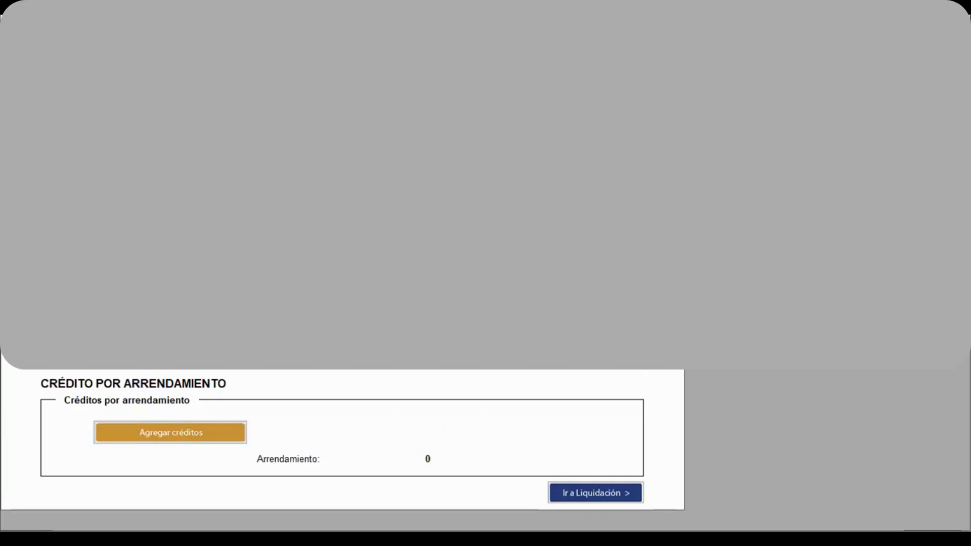
Dismiss the leasing prompt, request a 68.597 cash credit refund, and continue to Responsable
{"action": "left_click", "coordinate": [581, 313]}
{"action": "left_click", "coordinate": [581, 490]}
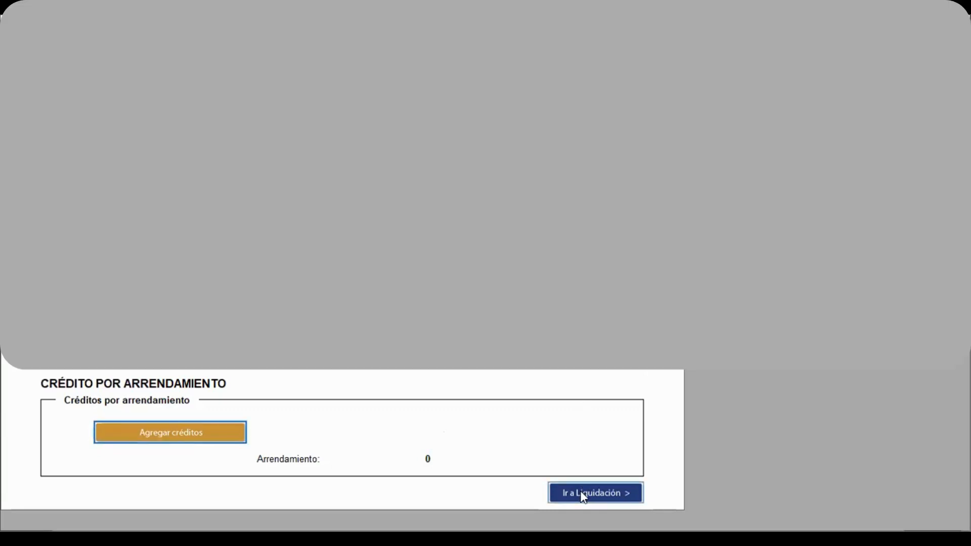
{"action": "scroll", "coordinate": [344, 283], "scroll_direction": "down", "scroll_amount": 3}
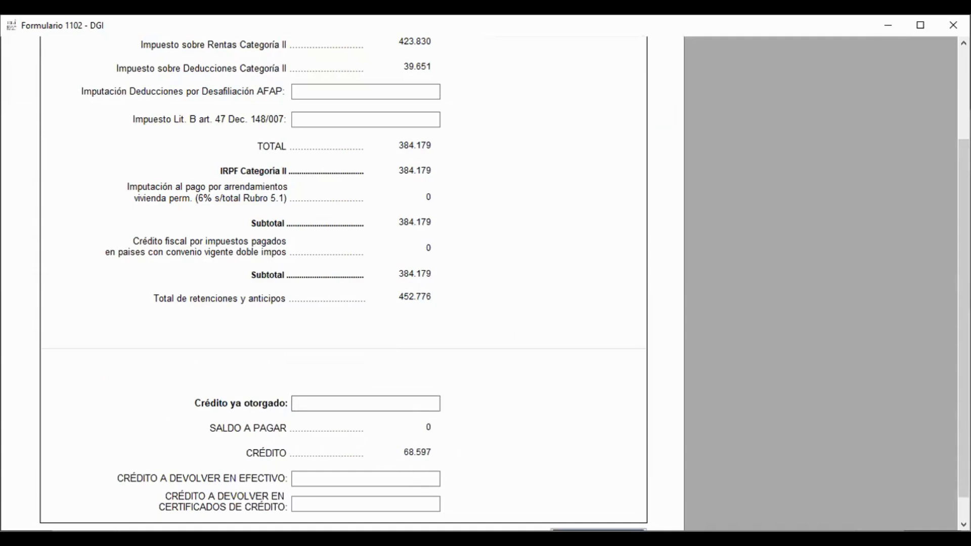
{"action": "scroll", "coordinate": [604, 506], "scroll_direction": "down", "scroll_amount": 1}
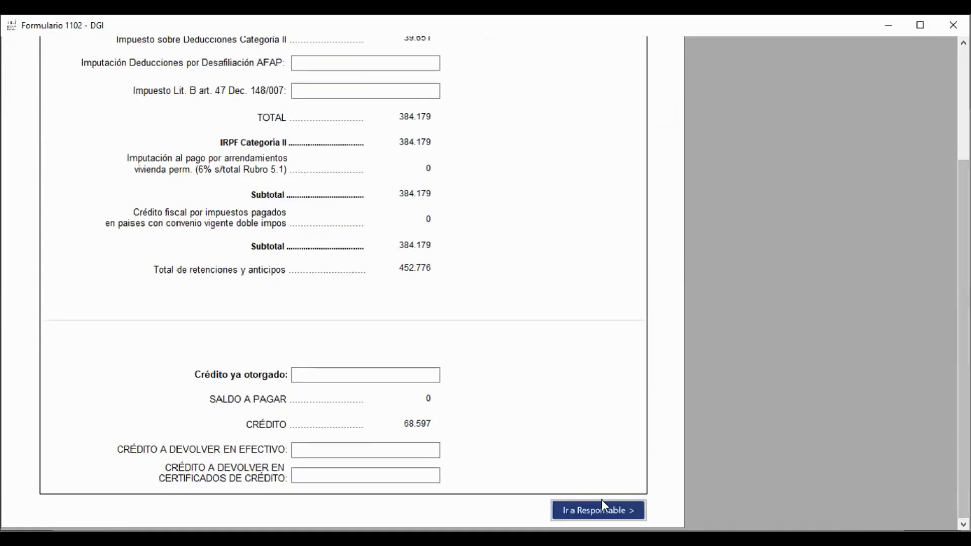
{"action": "left_click", "coordinate": [597, 512]}
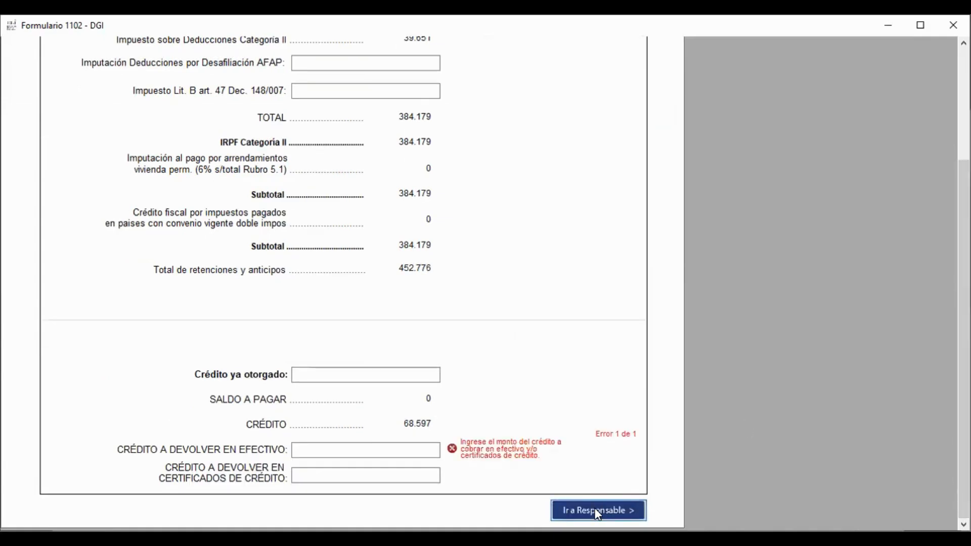
{"action": "left_click", "coordinate": [428, 456]}
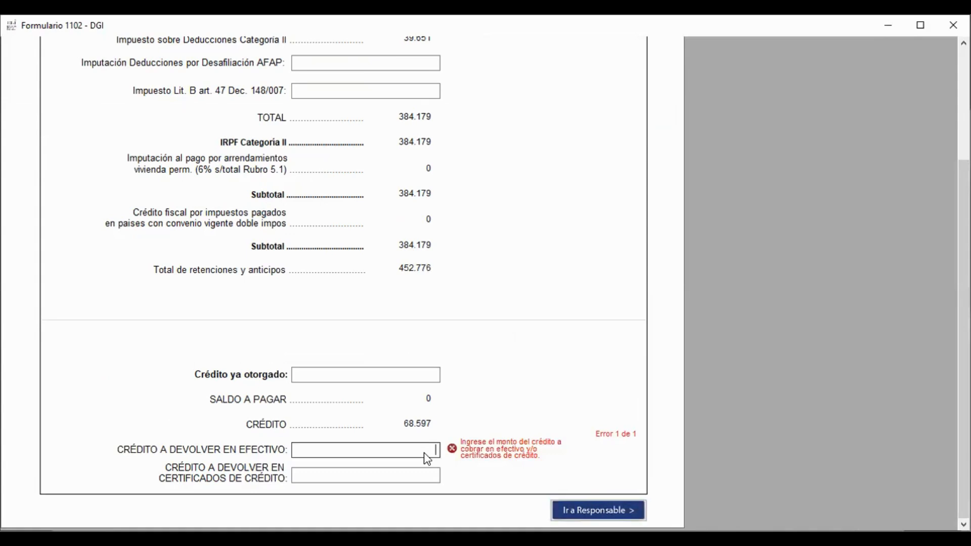
{"action": "type", "text": "68.597"}
{"action": "left_click", "coordinate": [587, 511]}
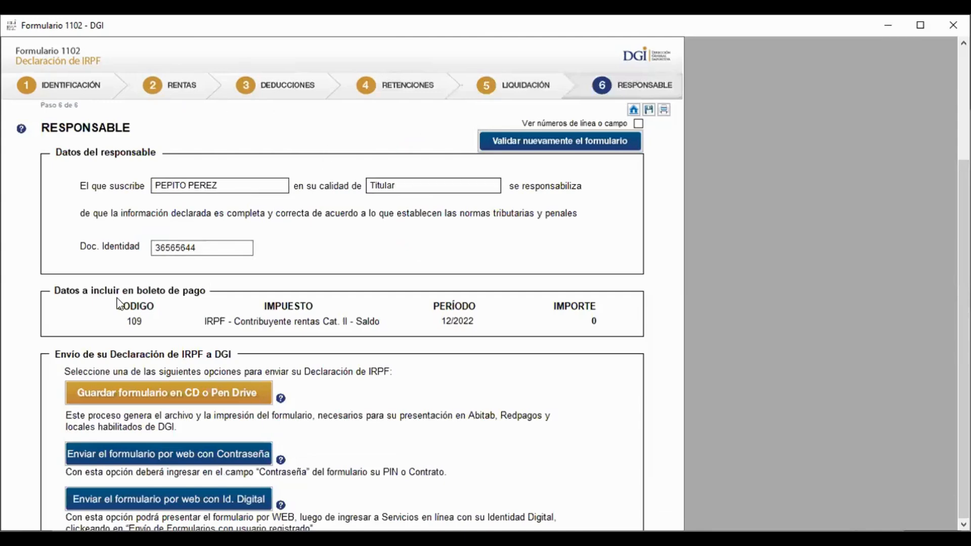
Refocus the form and choose to save the declaration to CD or pen drive
{"action": "left_click", "coordinate": [484, 385]}
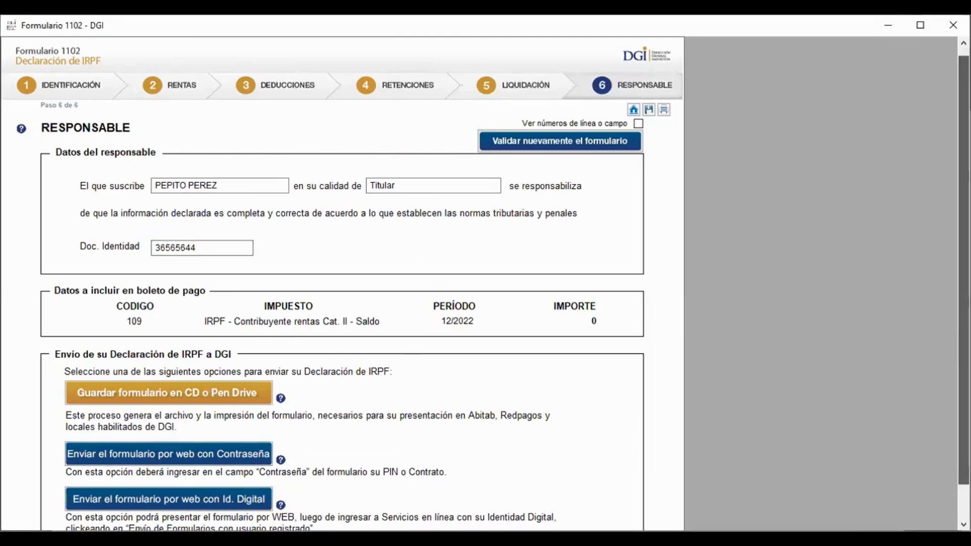
{"action": "scroll", "coordinate": [940, 301], "scroll_direction": "down", "scroll_amount": 2}
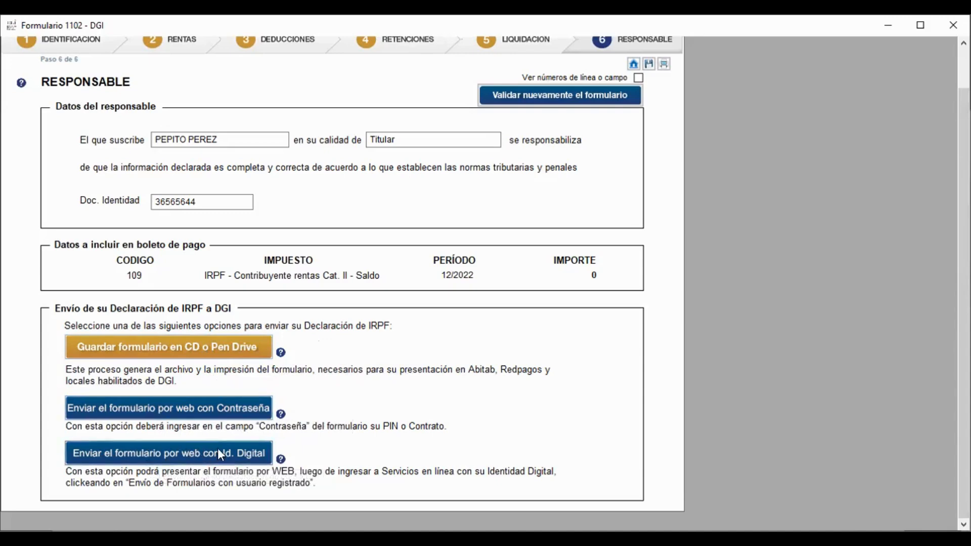
{"action": "left_click", "coordinate": [228, 346]}
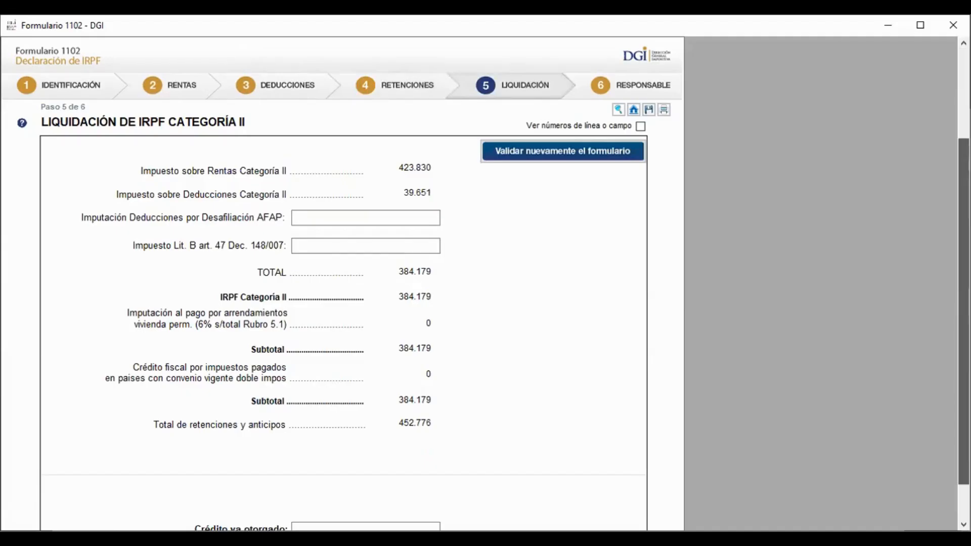
Scroll the Liquidación page down to reach the printable 1102 declaration for 2022
{"action": "scroll", "coordinate": [344, 283], "scroll_direction": "down", "scroll_amount": 3}
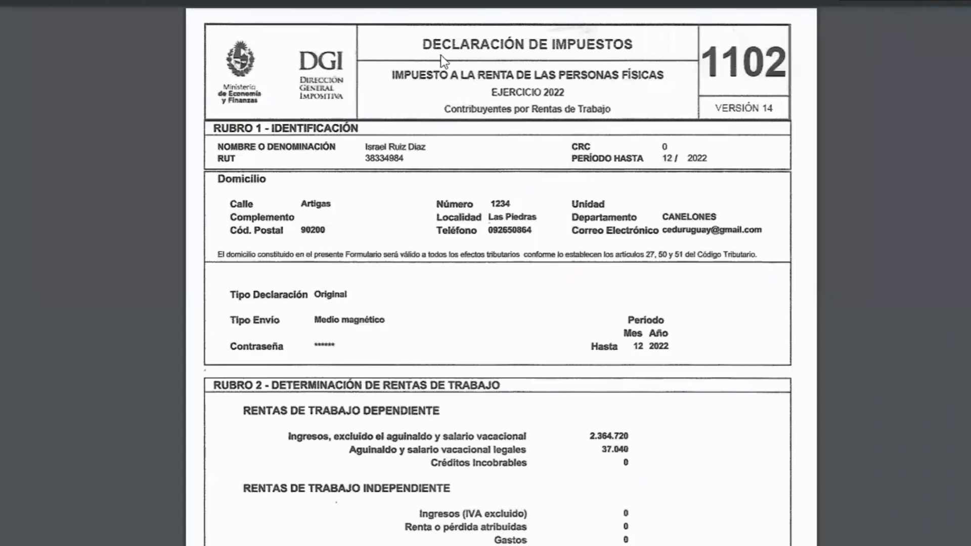
{"action": "scroll", "coordinate": [471, 384], "scroll_direction": "down", "scroll_amount": 5}
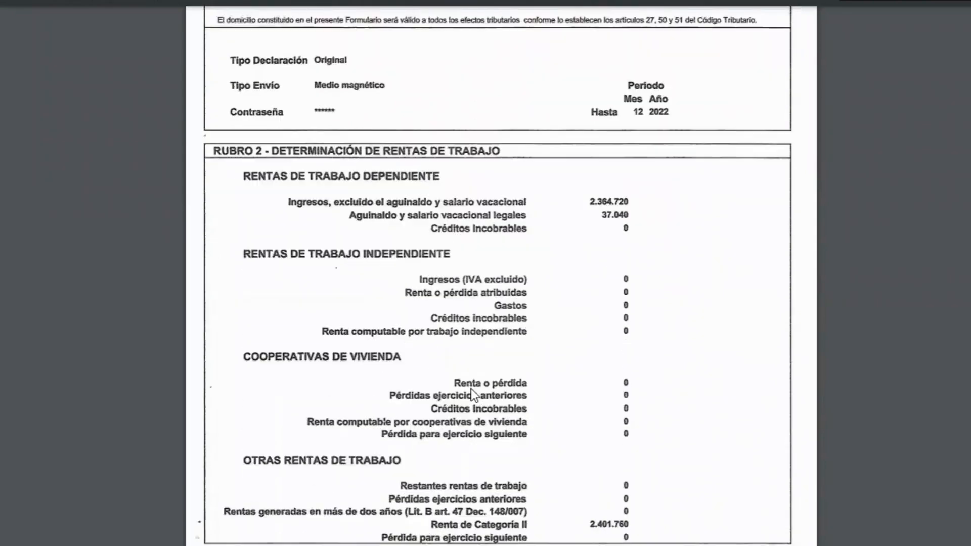
{"action": "scroll", "coordinate": [471, 390], "scroll_direction": "down", "scroll_amount": 13}
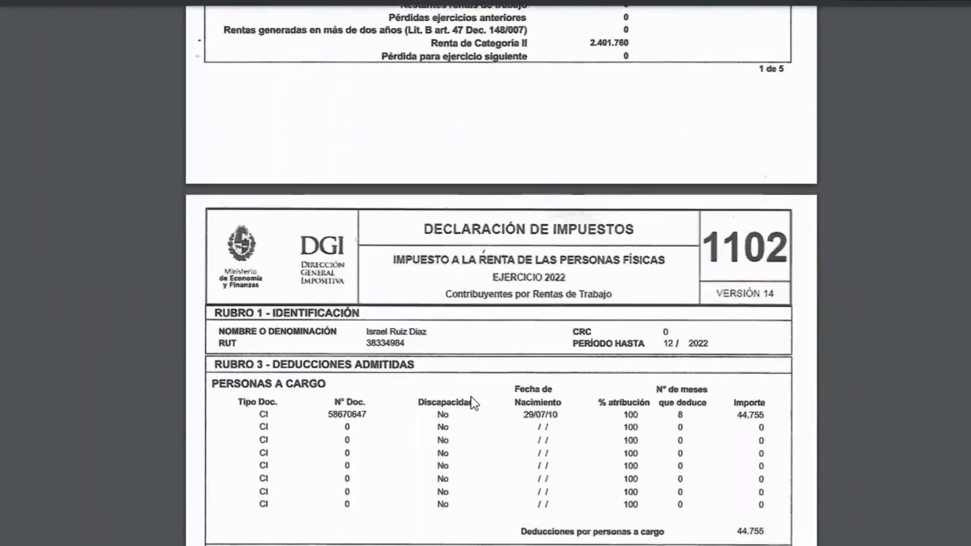
{"action": "scroll", "coordinate": [471, 396], "scroll_direction": "down", "scroll_amount": 3}
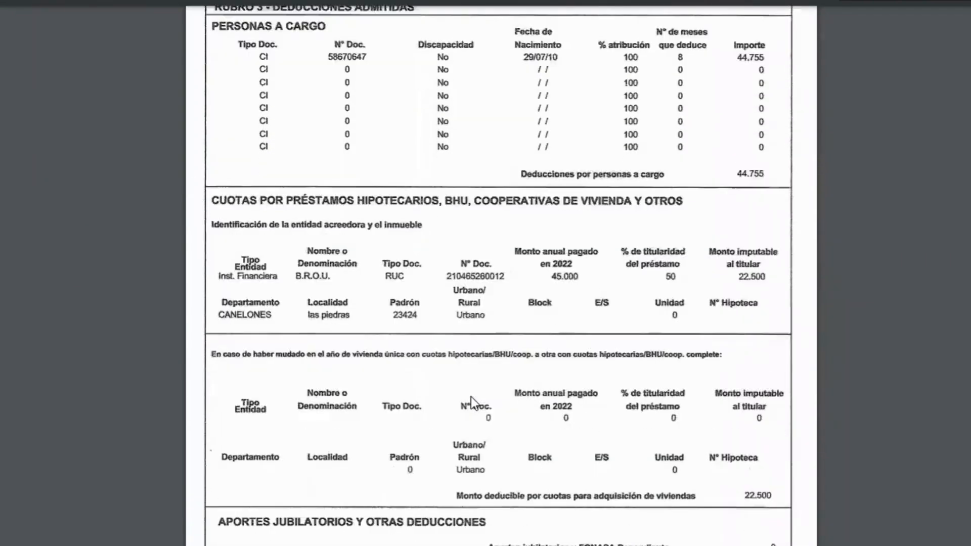
{"action": "scroll", "coordinate": [471, 396], "scroll_direction": "down", "scroll_amount": 7}
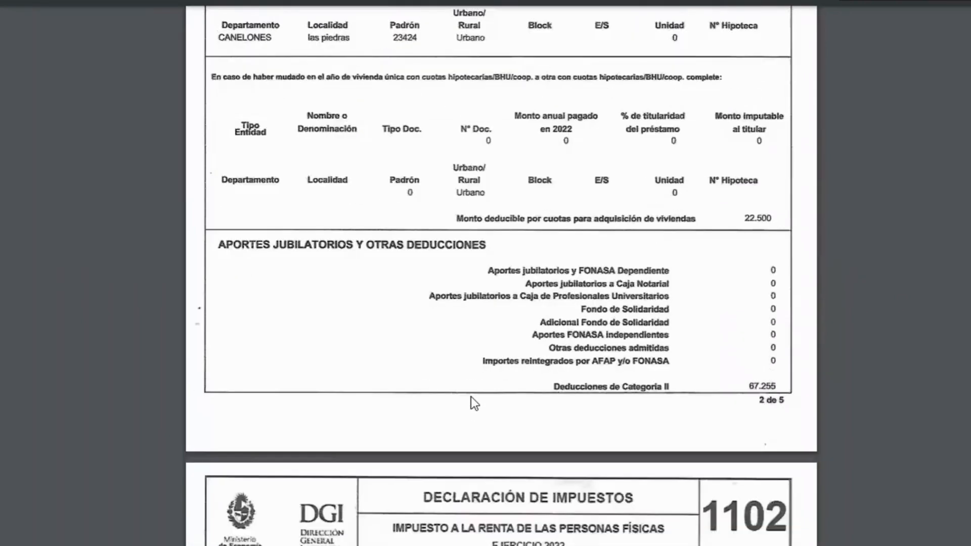
{"action": "scroll", "coordinate": [472, 396], "scroll_direction": "down", "scroll_amount": 7}
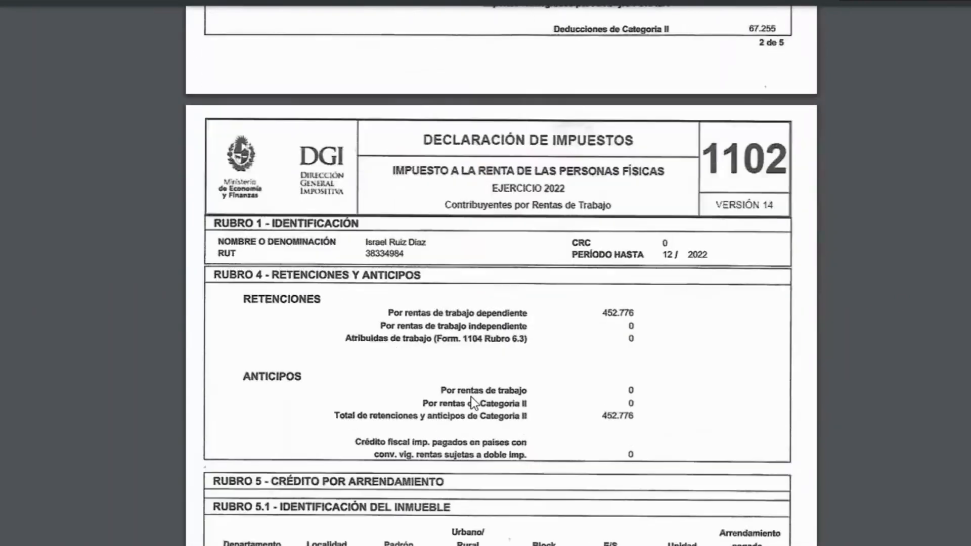
{"action": "scroll", "coordinate": [471, 396], "scroll_direction": "down", "scroll_amount": 5}
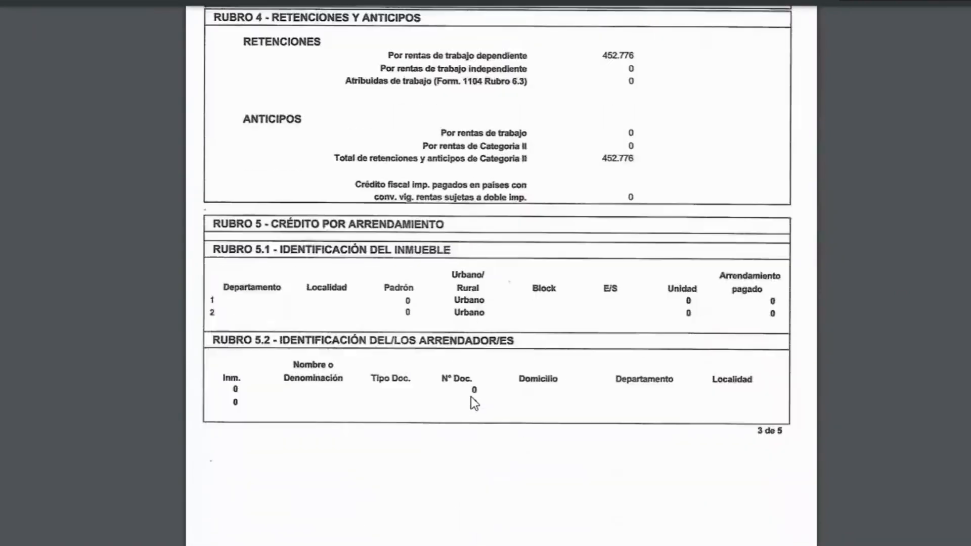
{"action": "scroll", "coordinate": [472, 395], "scroll_direction": "down", "scroll_amount": 11}
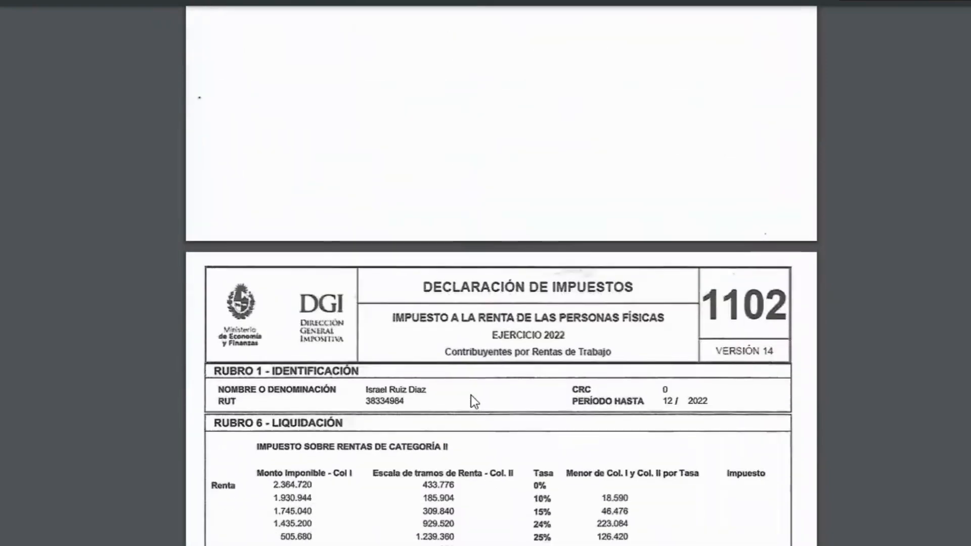
{"action": "scroll", "coordinate": [472, 396], "scroll_direction": "down", "scroll_amount": 6}
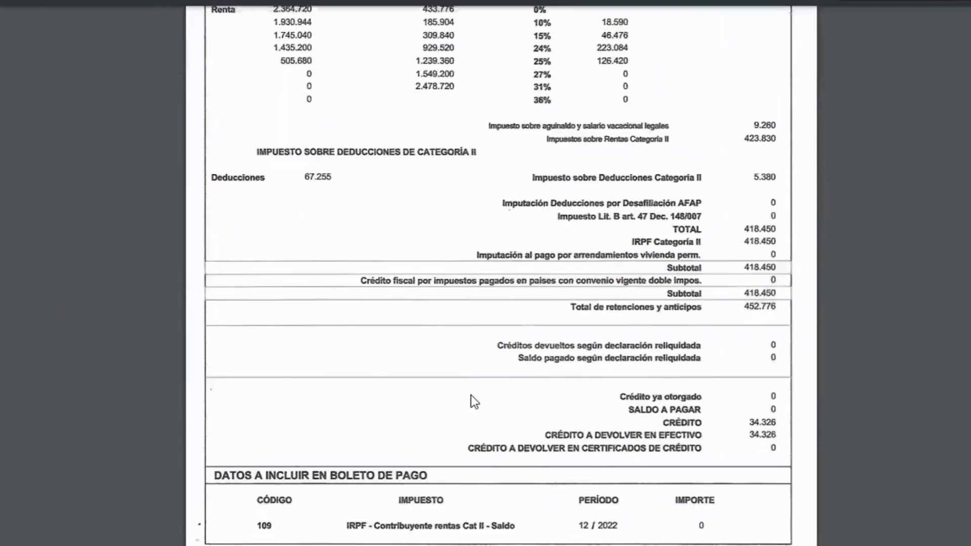